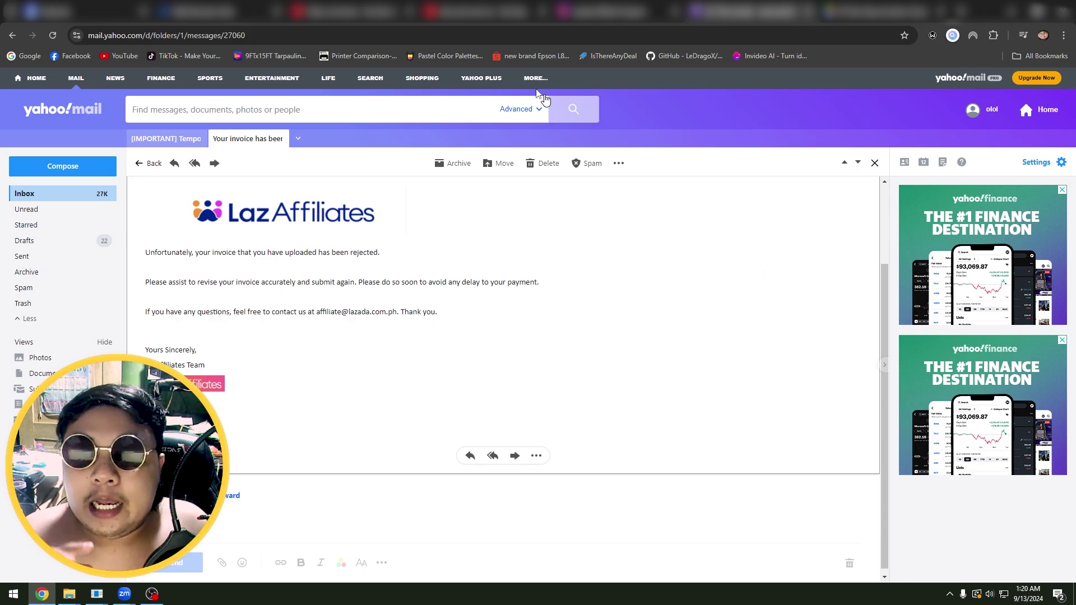
Read the unanswered viewer comments on the Lazada affiliate invoice video in YouTube Studio
left_click(353, 11)
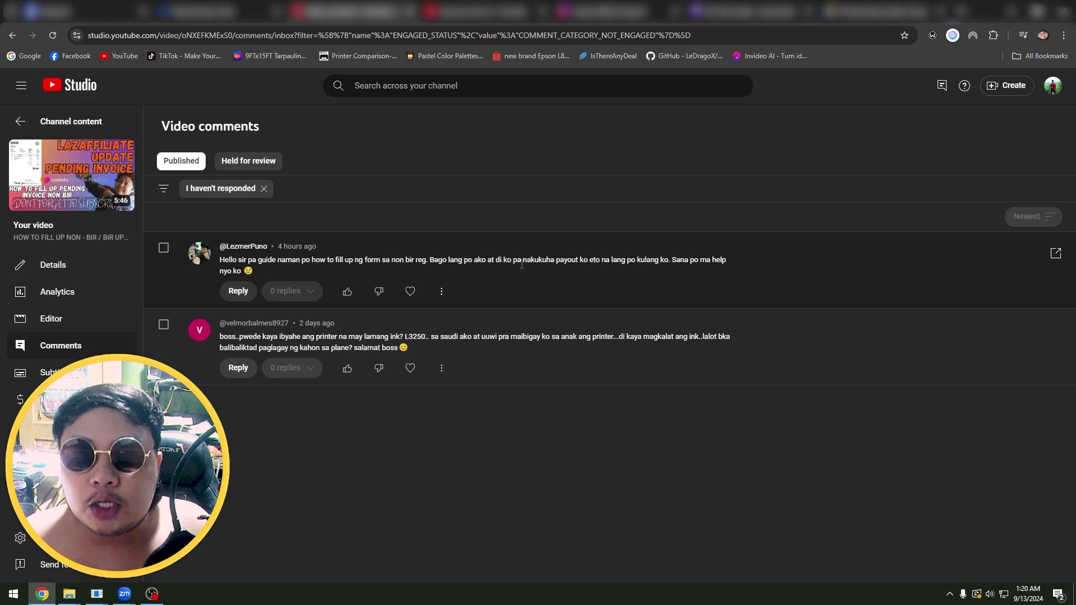
left_click(733, 12)
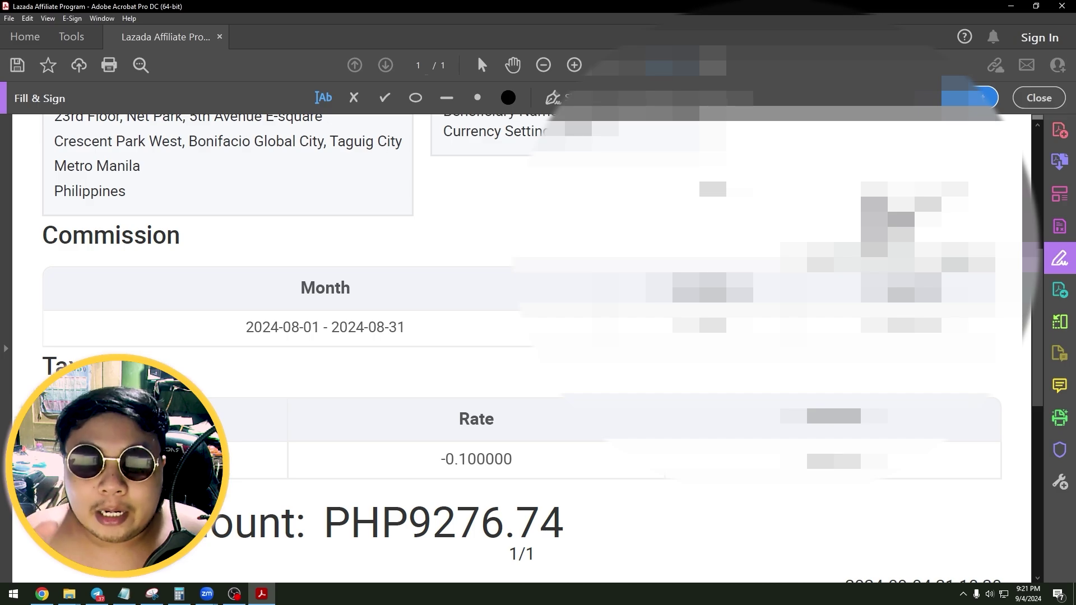
Save the August payment advice PDF and choose Tax invoice as the invoice type in the Edit Invoice form
left_click(19, 65)
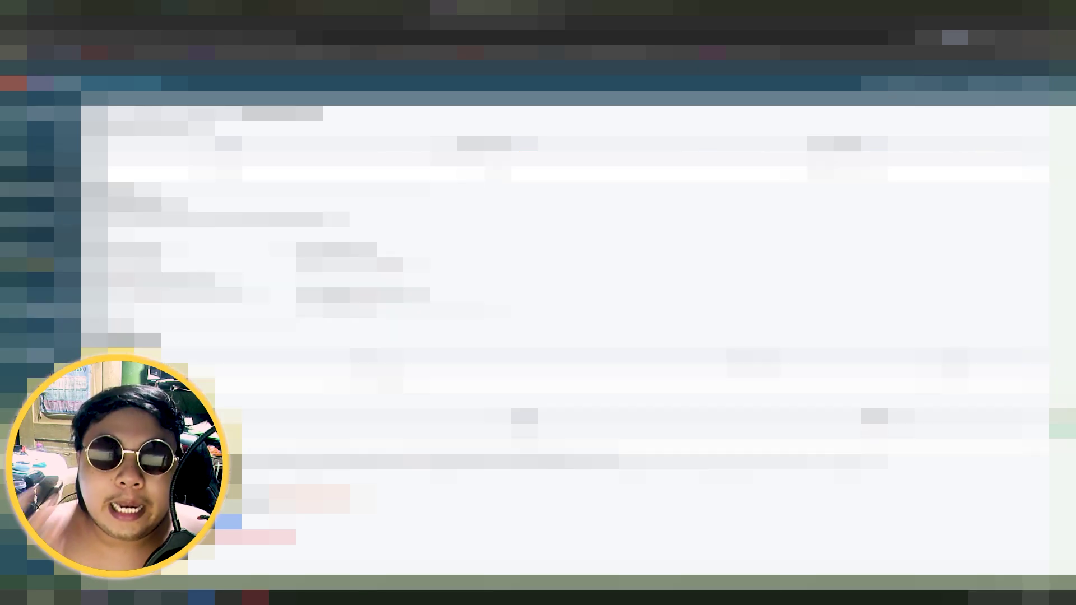
left_click_drag(391, 355, 465, 362)
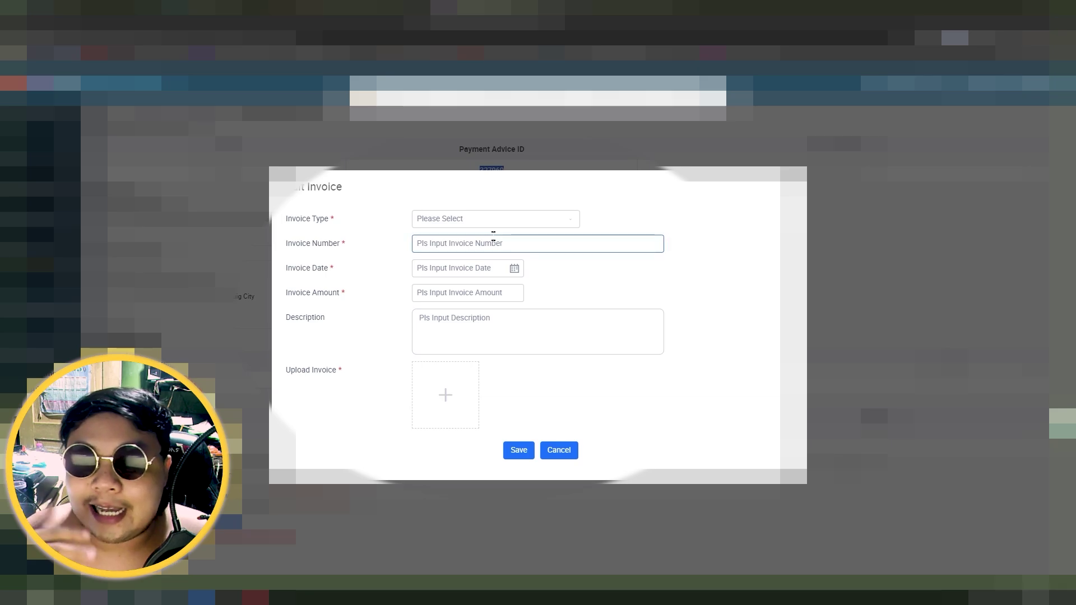
left_click(492, 224)
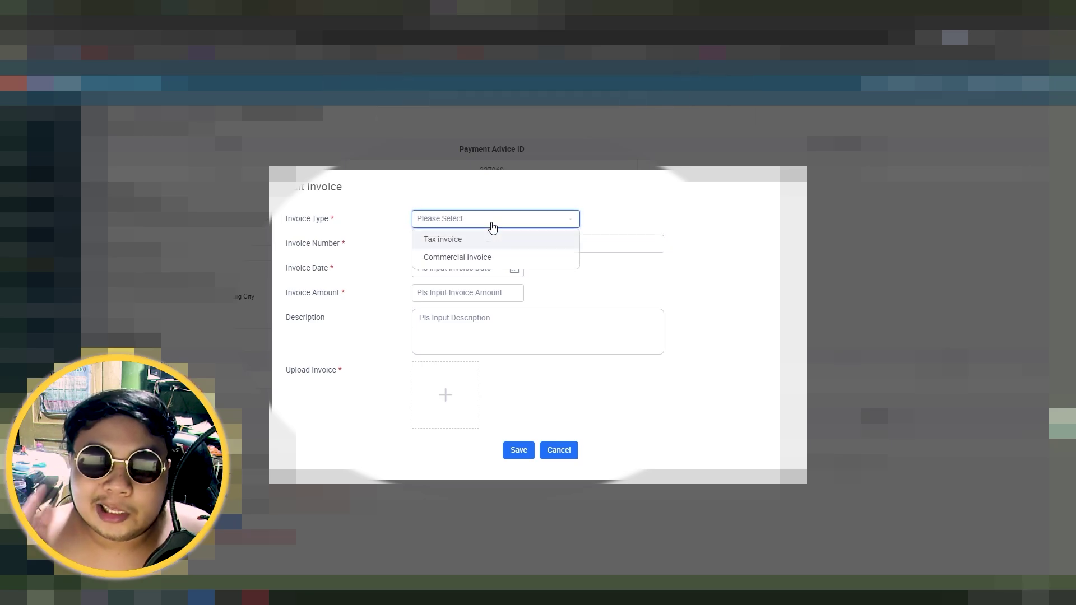
left_click(441, 239)
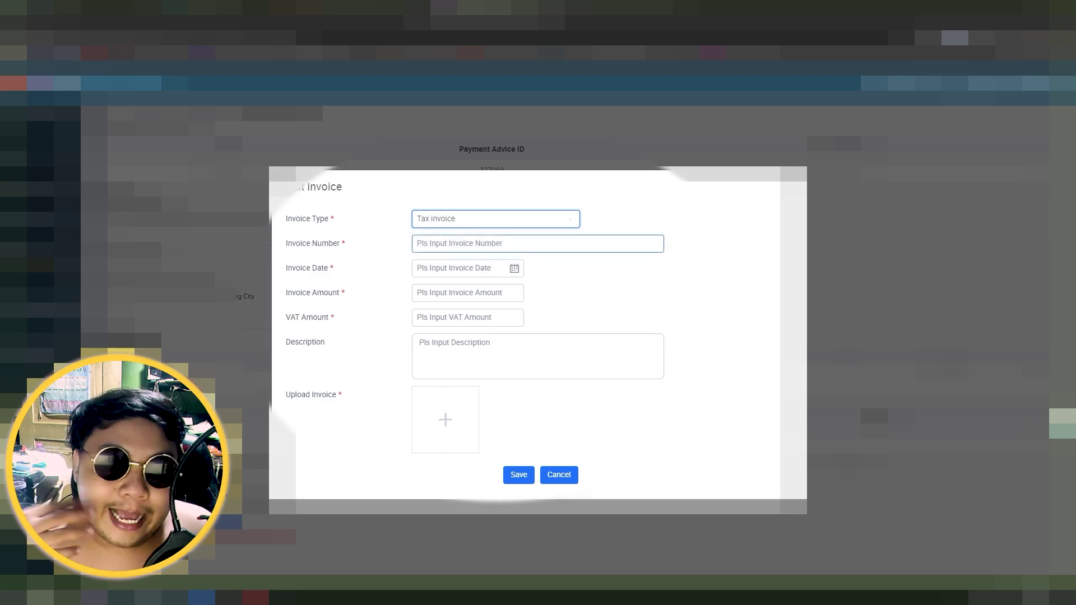
left_click(448, 226)
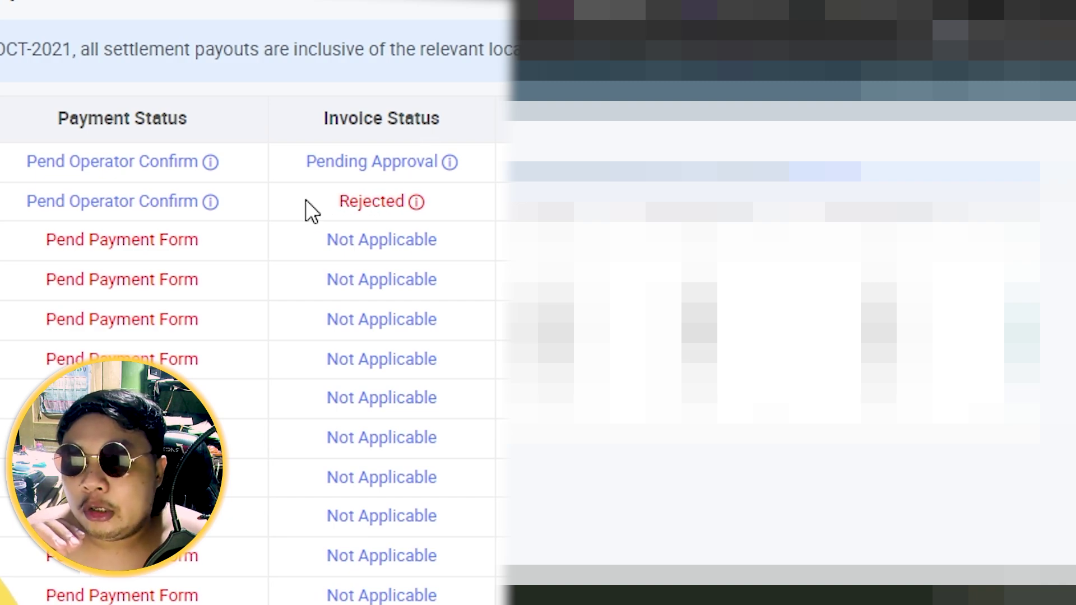
Review the rejected payment advice and the fields of its Edit Invoice form, and return to the payment list
left_click_drag(306, 202, 433, 200)
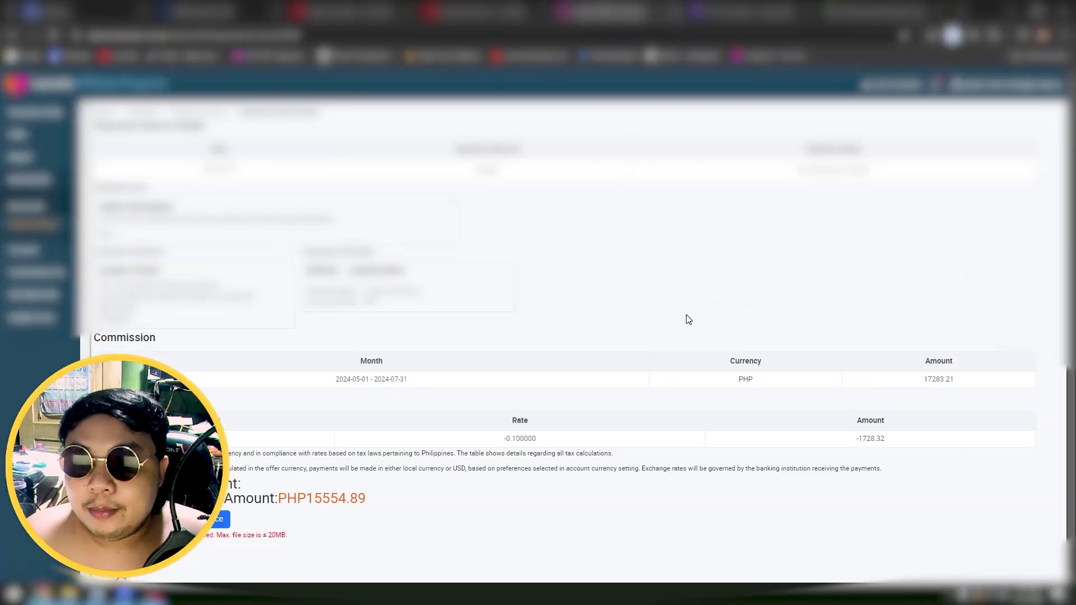
scroll(456, 396, "down", 1)
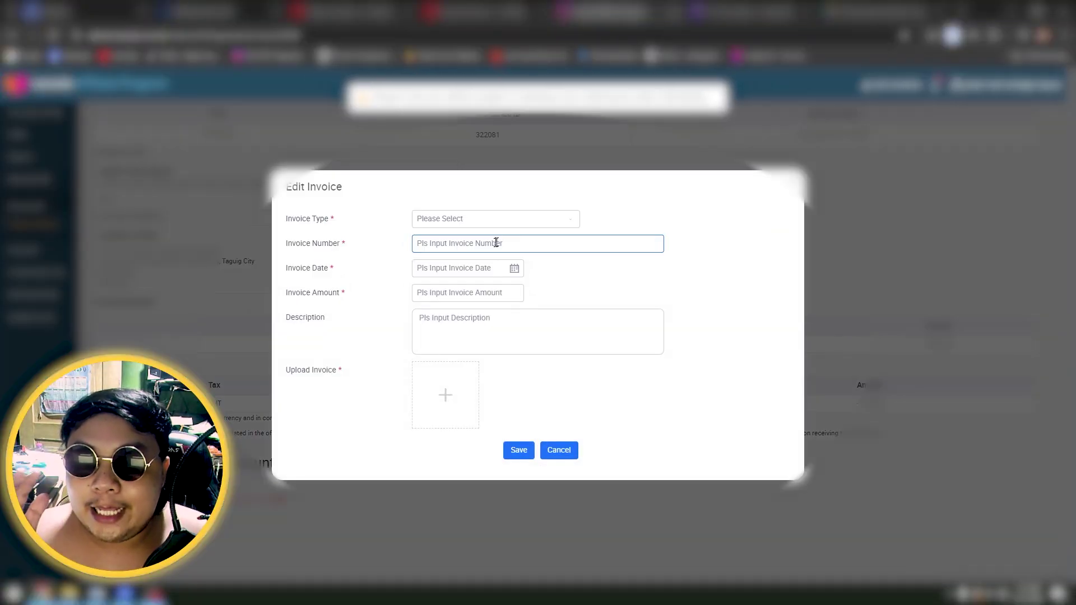
left_click(496, 243)
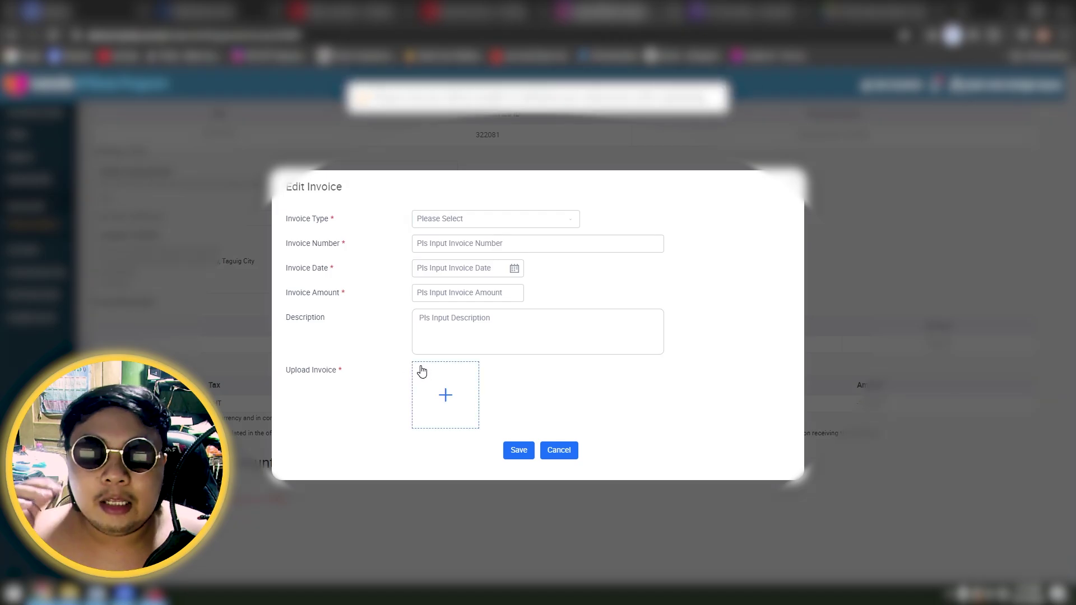
left_click(443, 336)
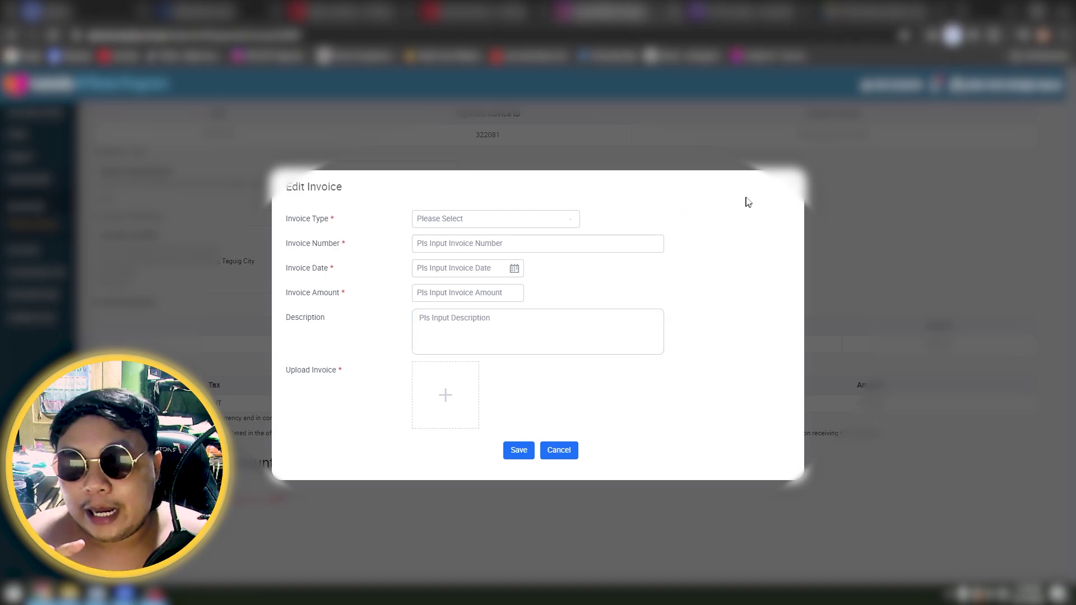
left_click(795, 192)
key("alt+Left")
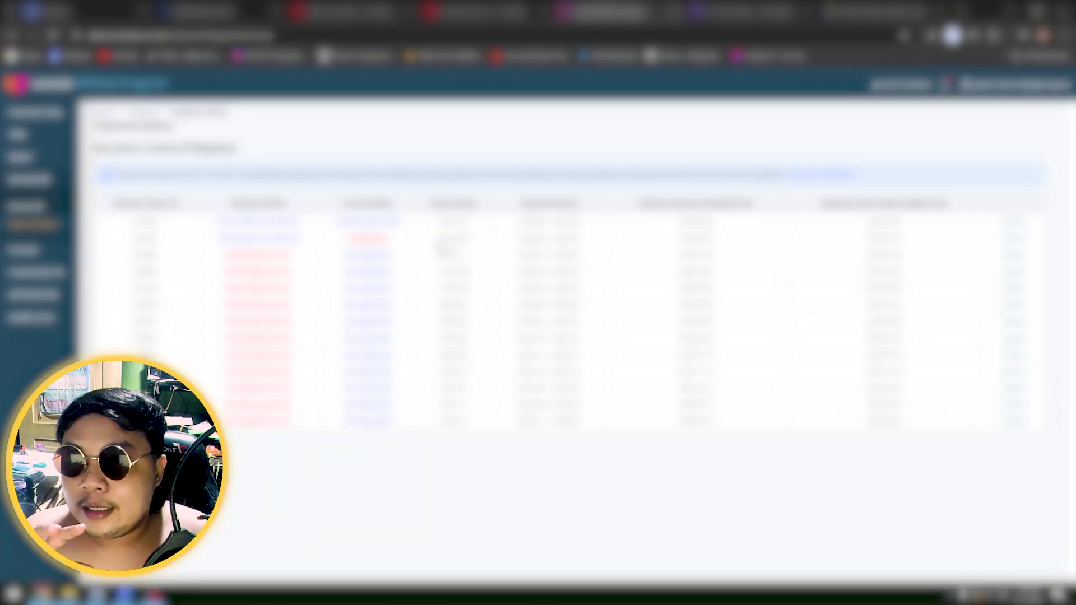
Check the newest payment advice's invoice status and read the LazAffiliates invoice rejection message in Yahoo Mail
left_click_drag(392, 222, 331, 223)
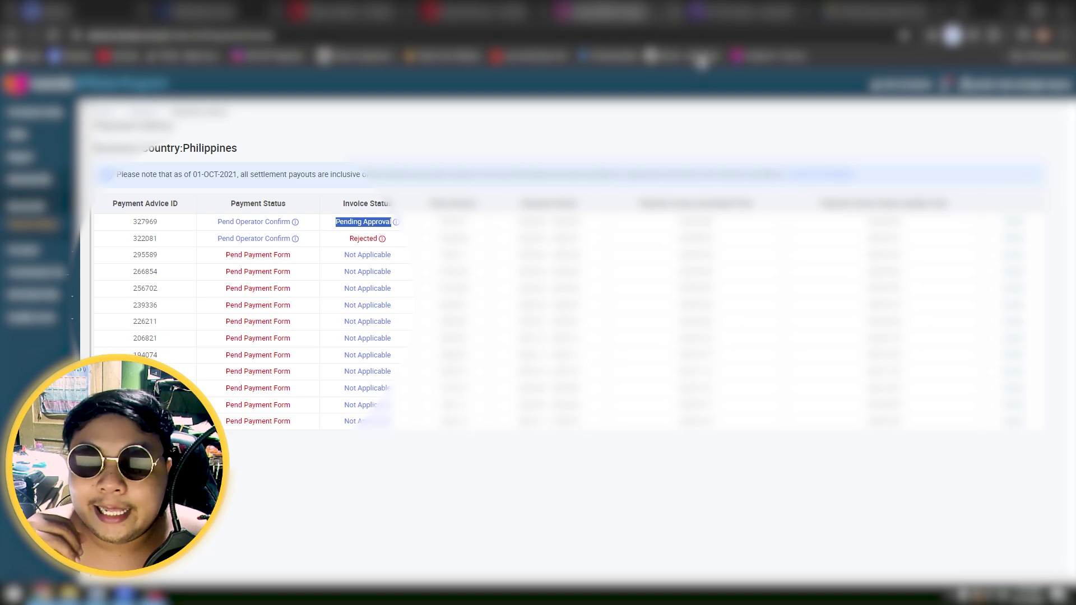
left_click(707, 12)
left_click_drag(149, 252, 502, 329)
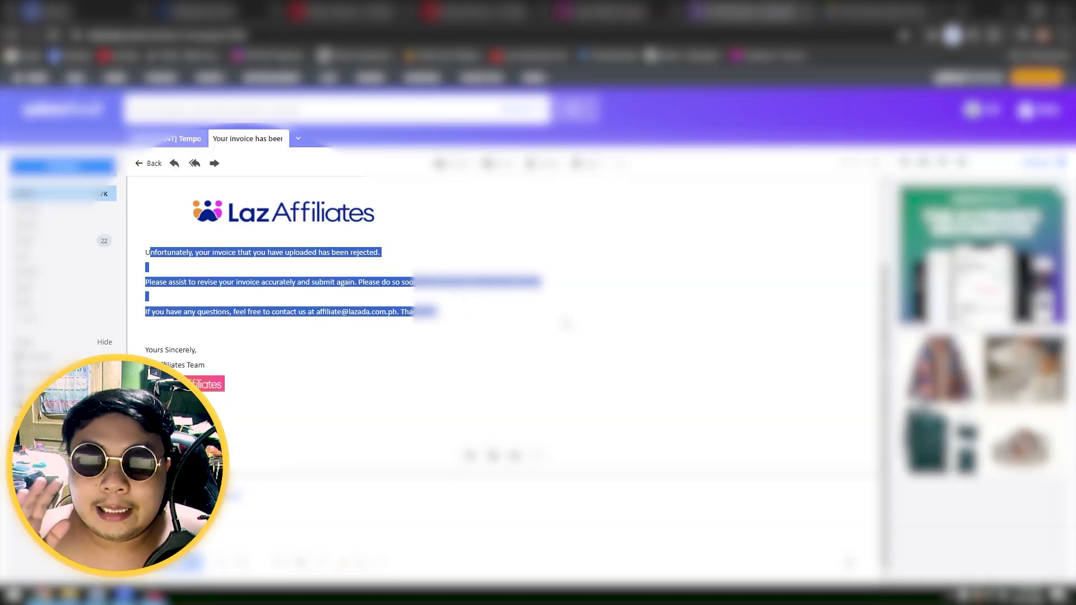
left_click(566, 323)
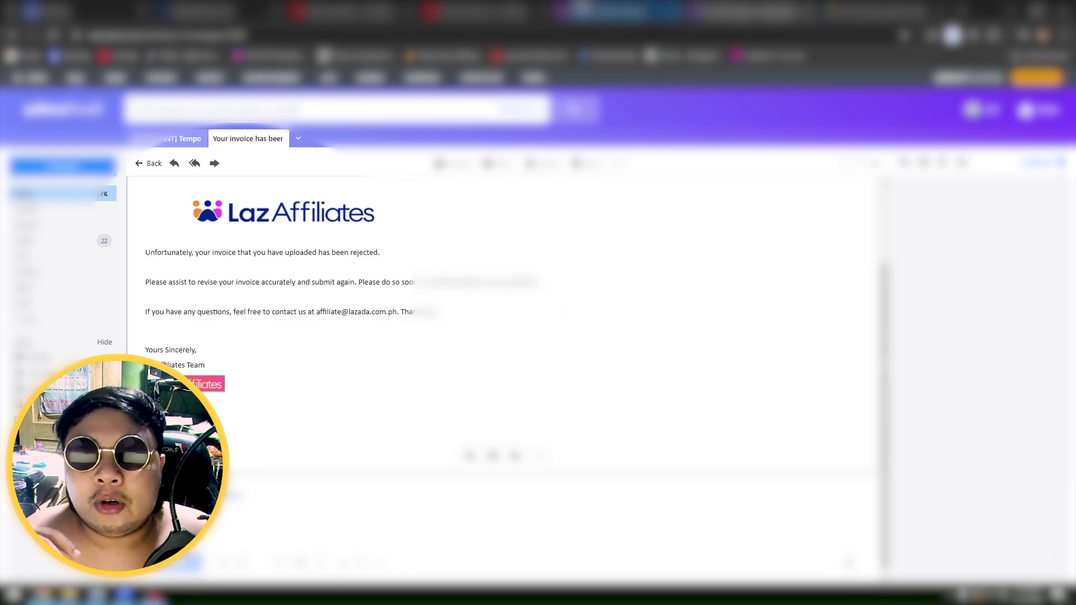
Switch to the Lazada affiliate portal, view the details of the payment advice pending approval, and return to the payment list
left_click(586, 9)
left_click(340, 222)
left_click_drag(341, 222, 390, 222)
left_click(1013, 222)
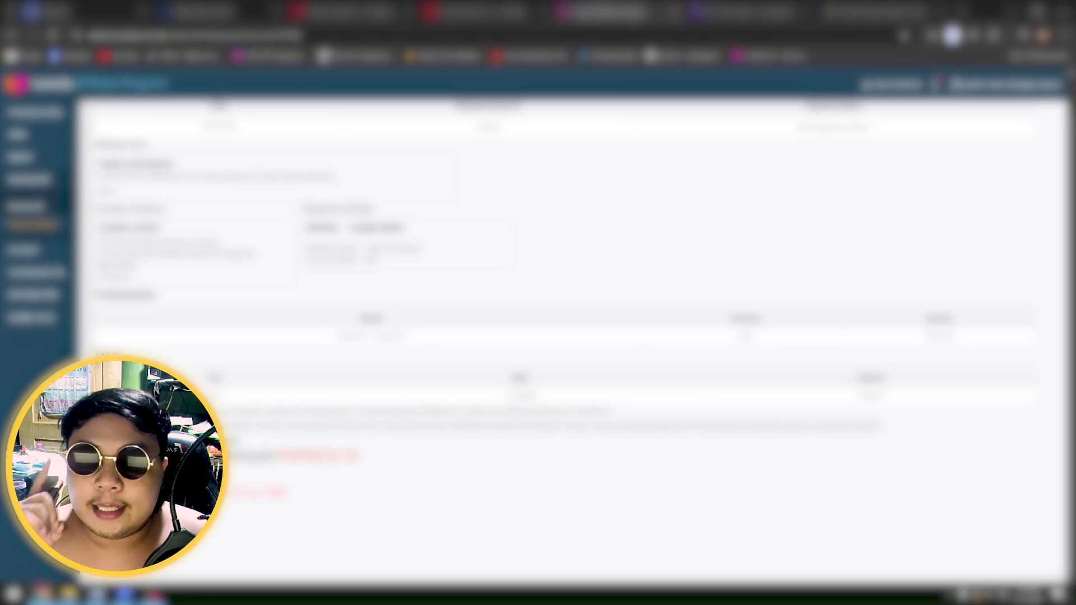
left_click(25, 223)
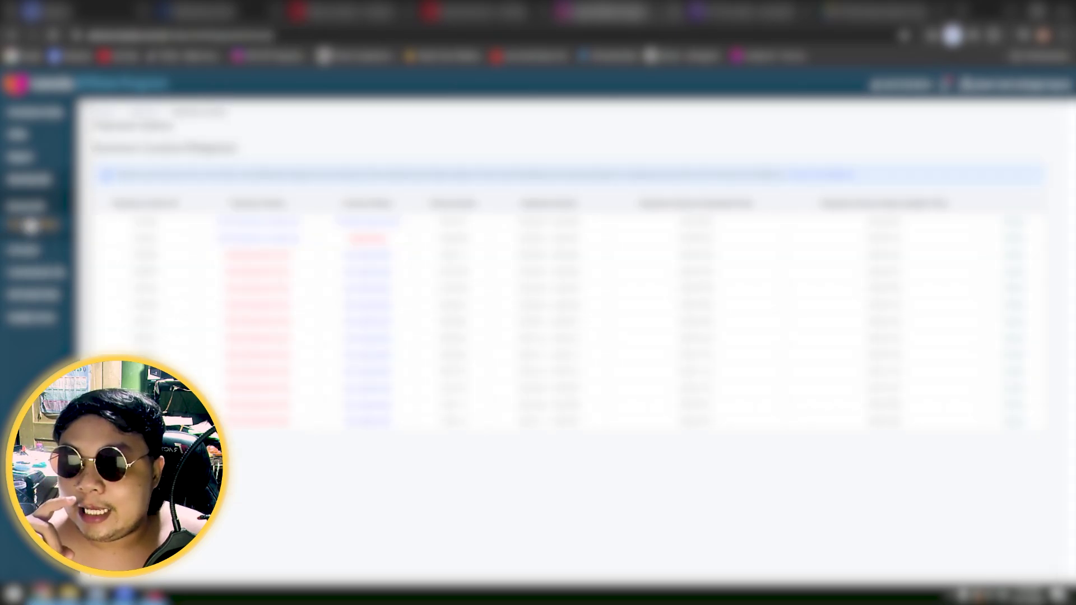
Open the details of the payment advice whose invoice status is Rejected
left_click(397, 243)
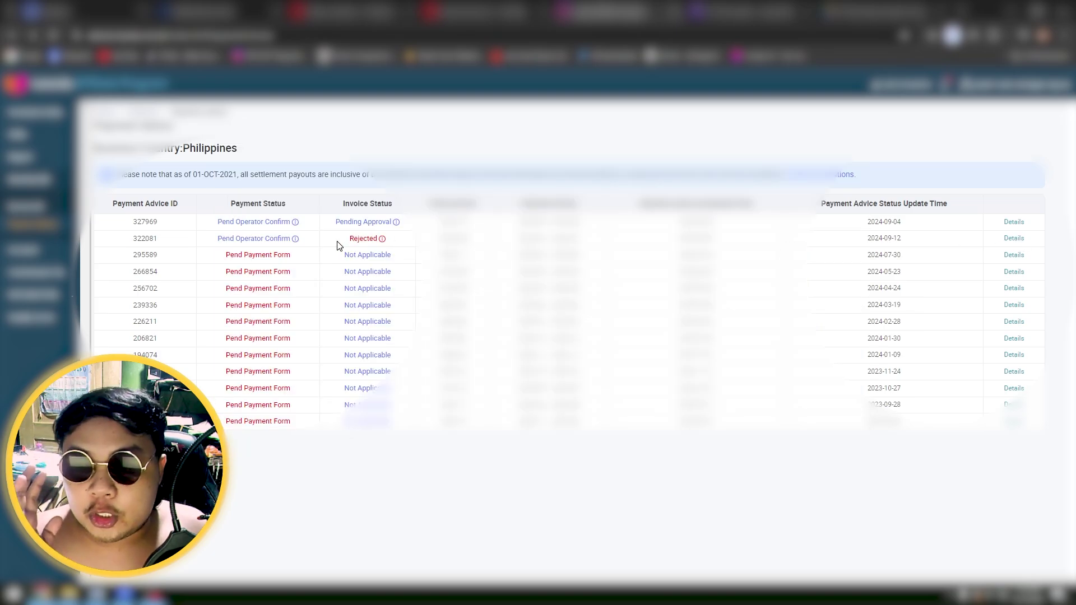
left_click_drag(352, 240, 376, 240)
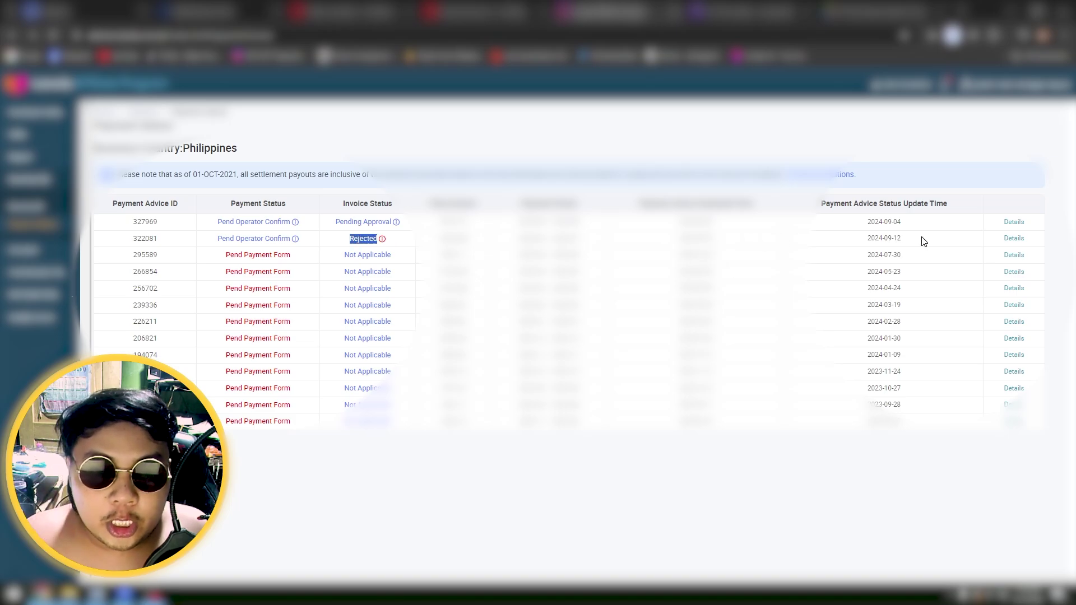
left_click(1015, 239)
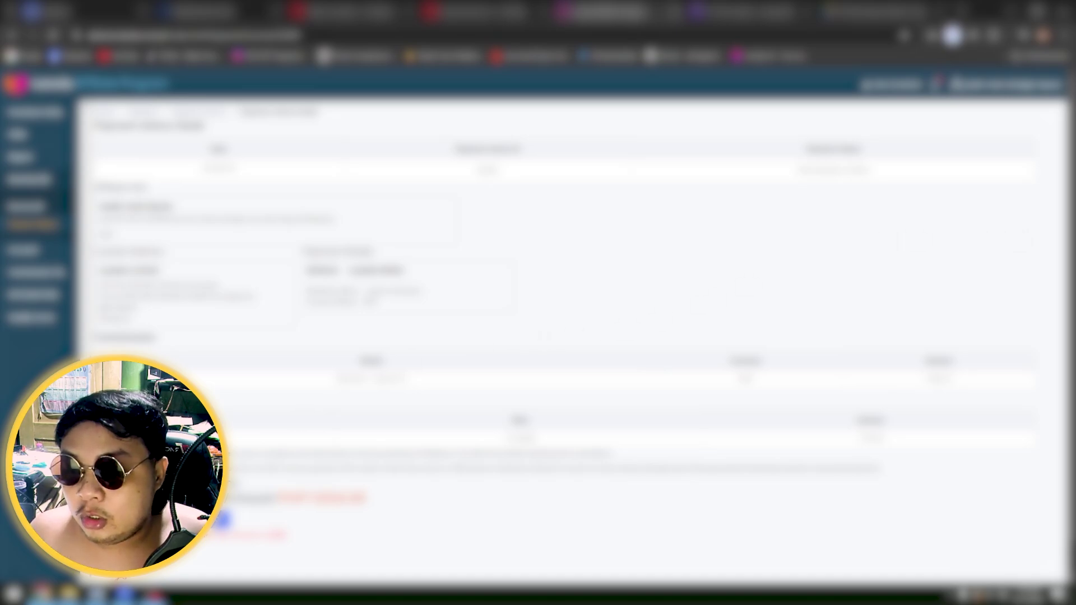
scroll(561, 336, "down", 1)
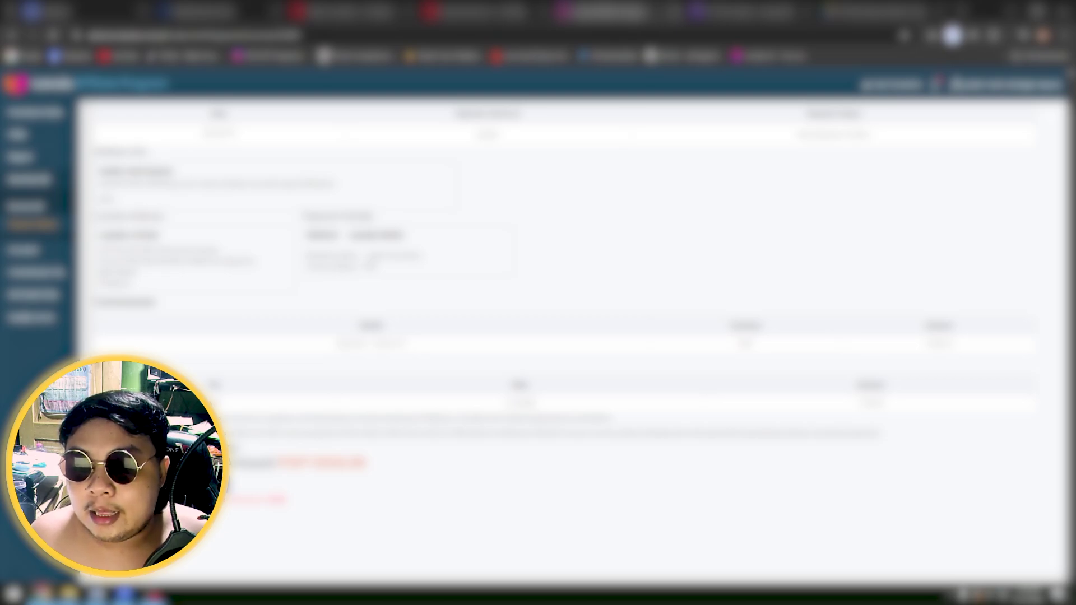
Print the rejected payment advice to a PDF with all pages in portrait layout, saving it under a new file name
key("ctrl+p")
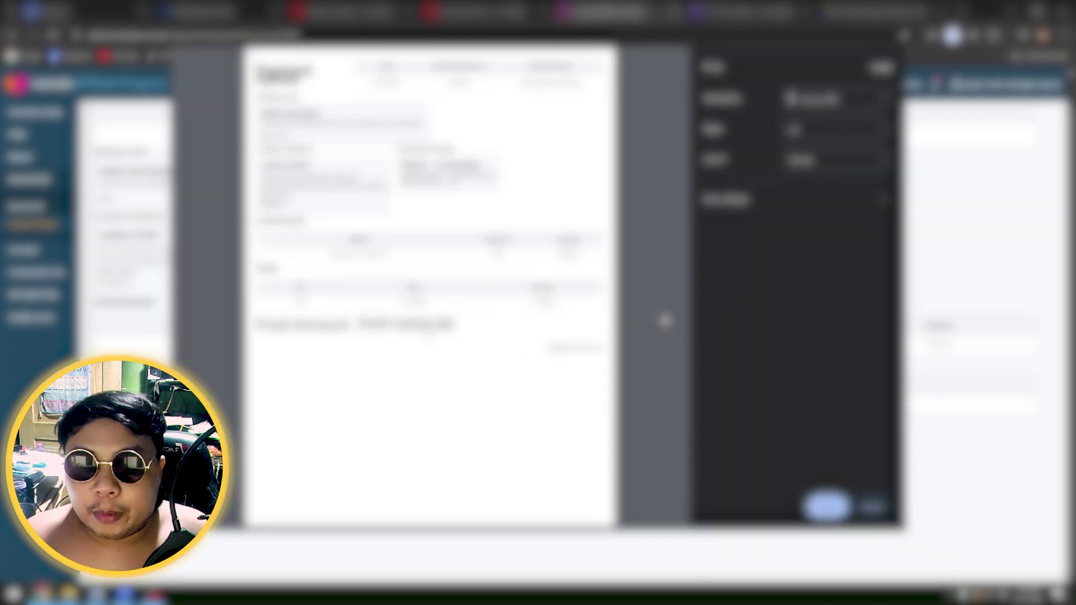
left_click_drag(547, 348, 605, 348)
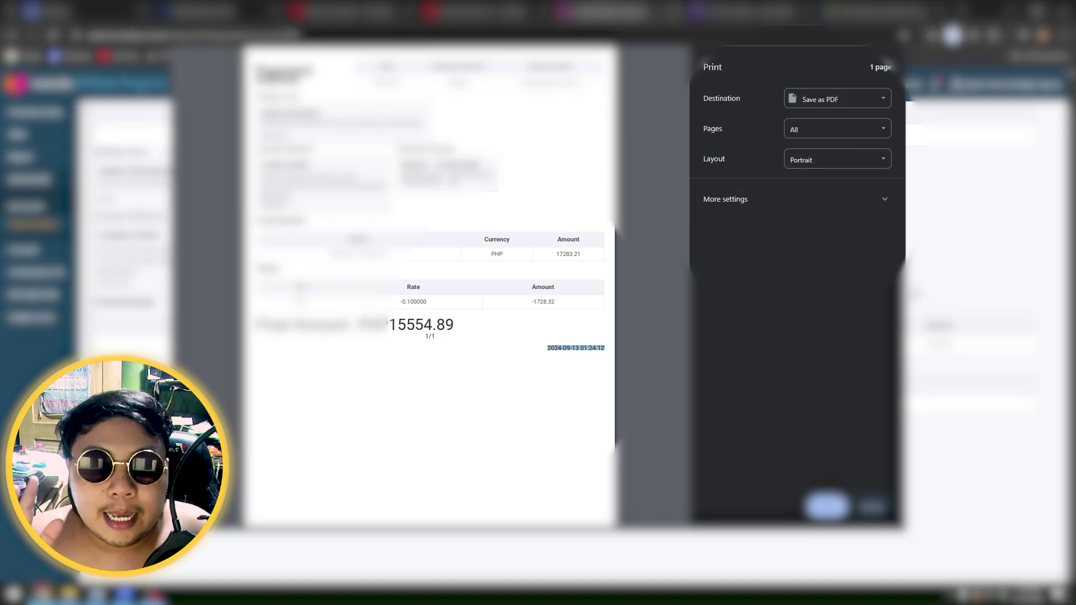
left_click(827, 506)
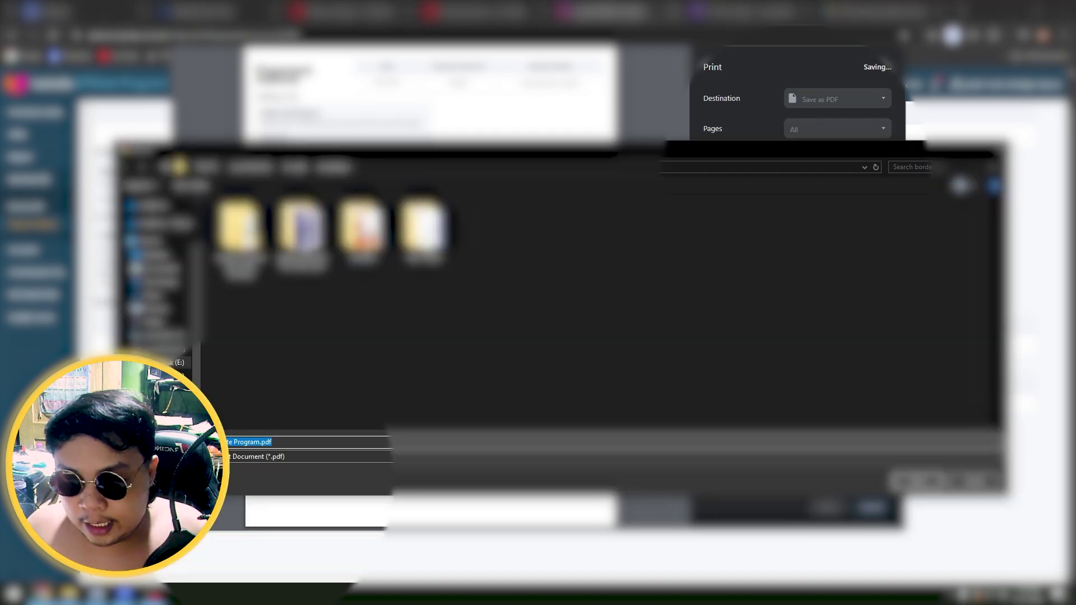
key("BackSpace")
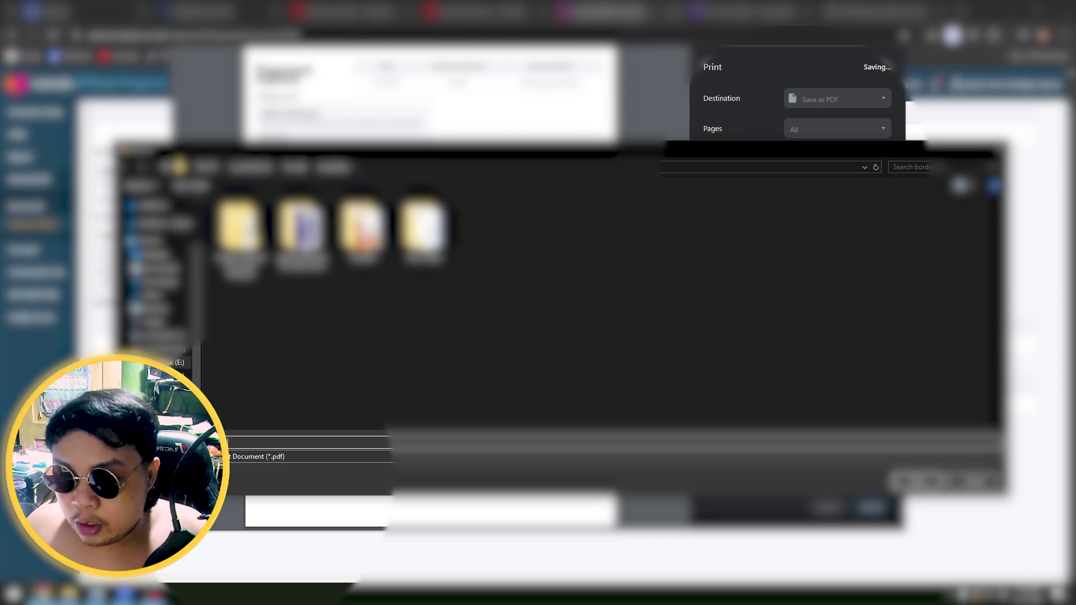
key("Return")
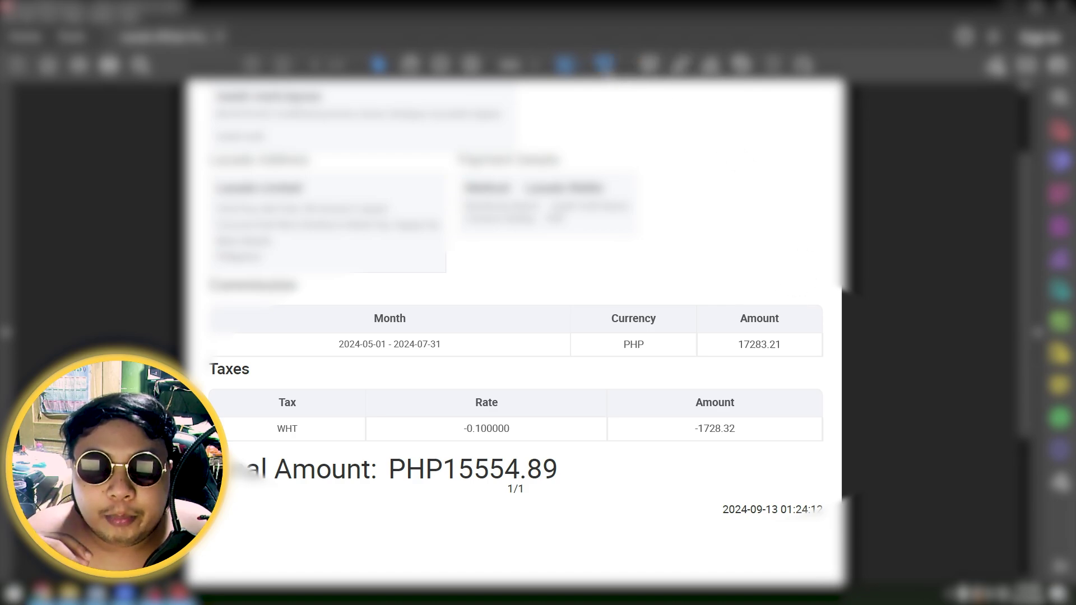
Add the signature and the signer's full name above the commission table in the payment advice PDF, and close the document
left_click(564, 64)
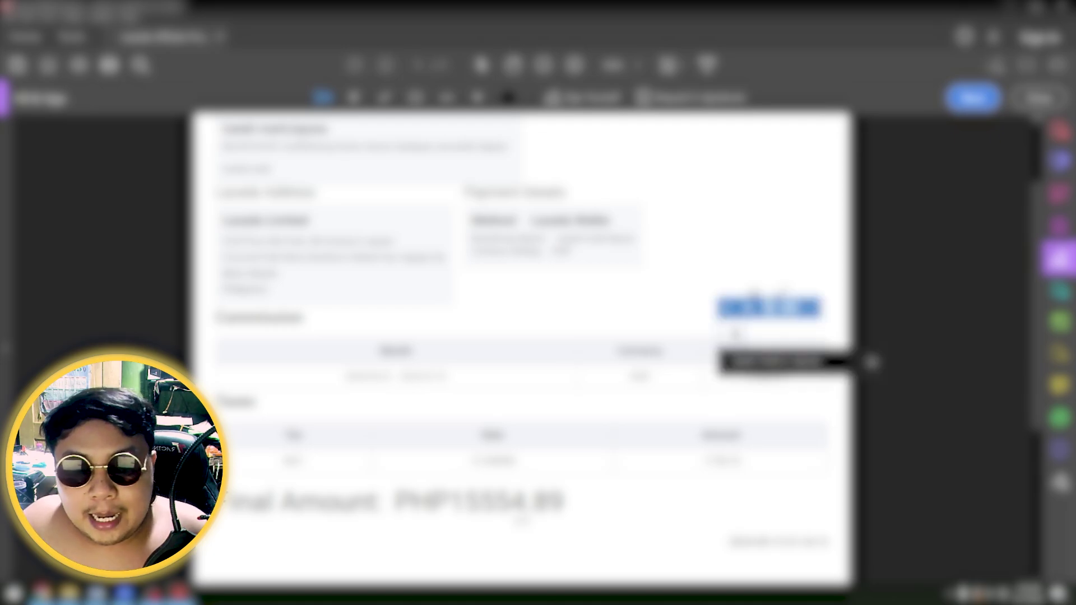
left_click(796, 315)
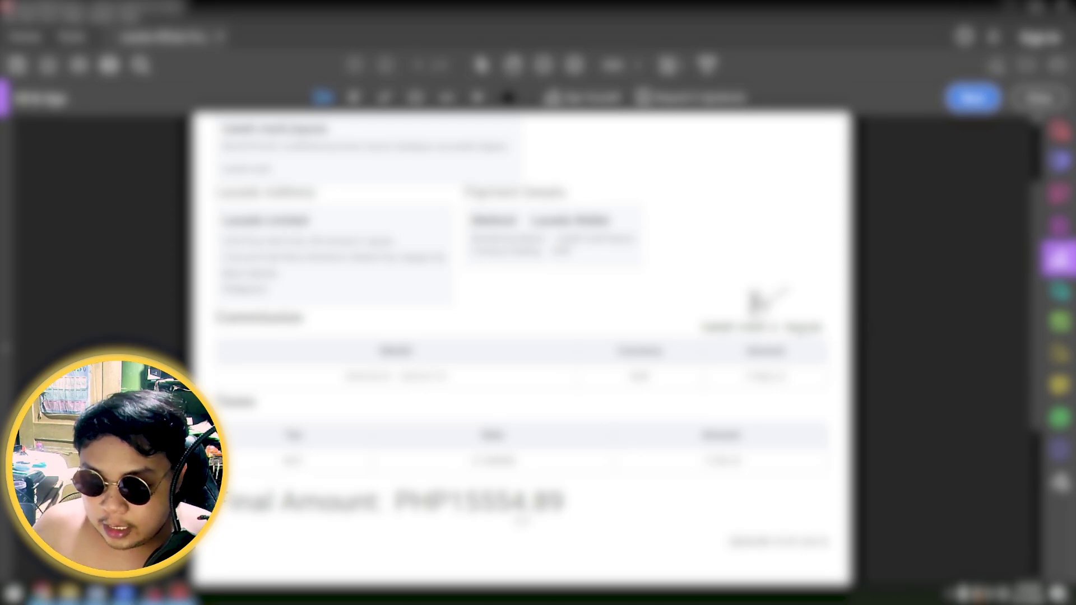
key("ctrl+0")
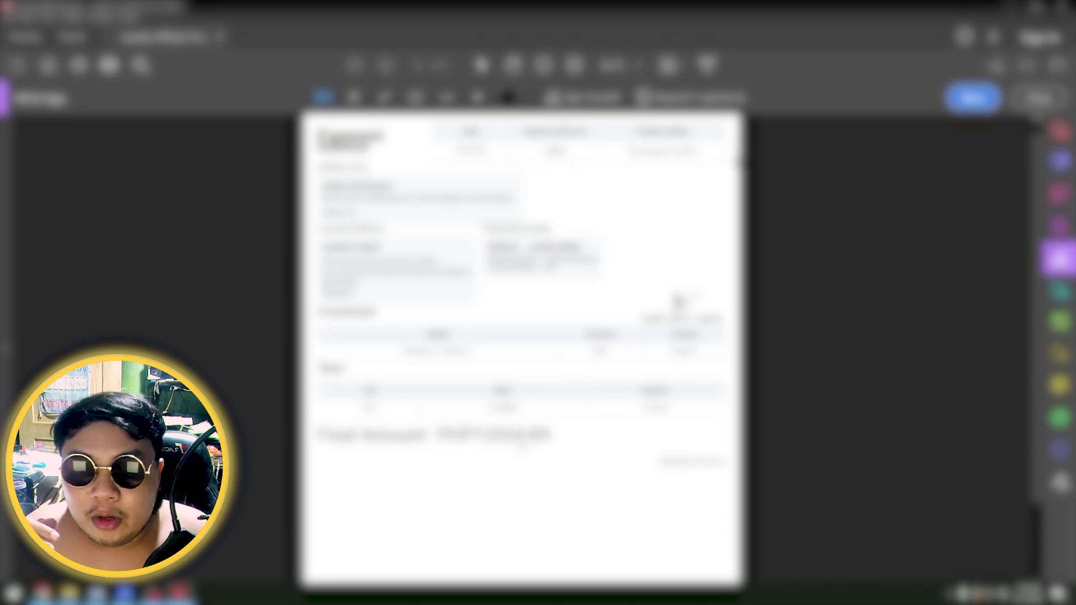
left_click(1037, 98)
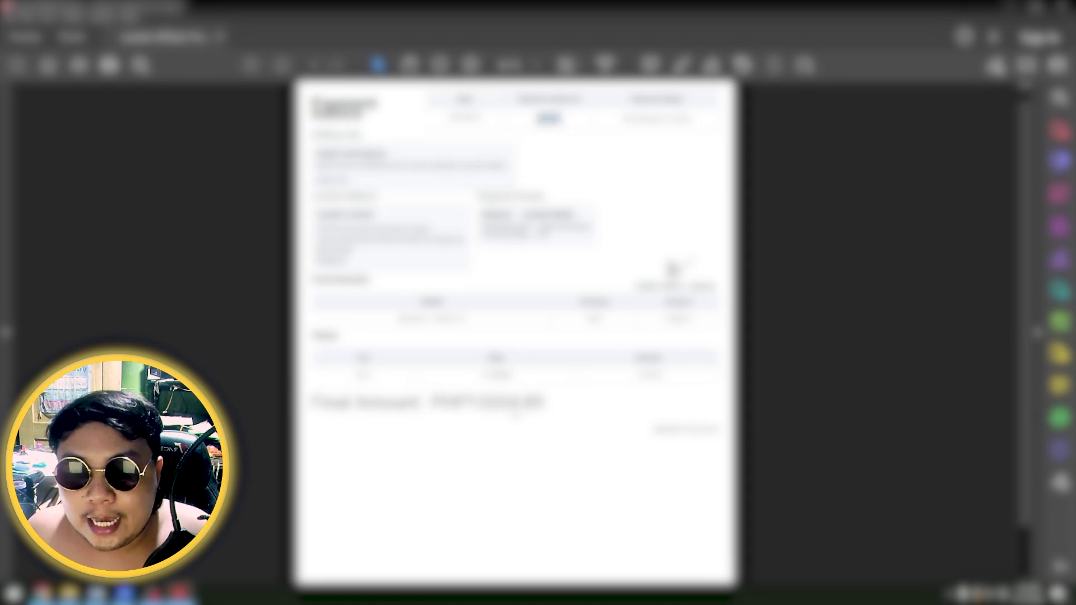
double_click(542, 119)
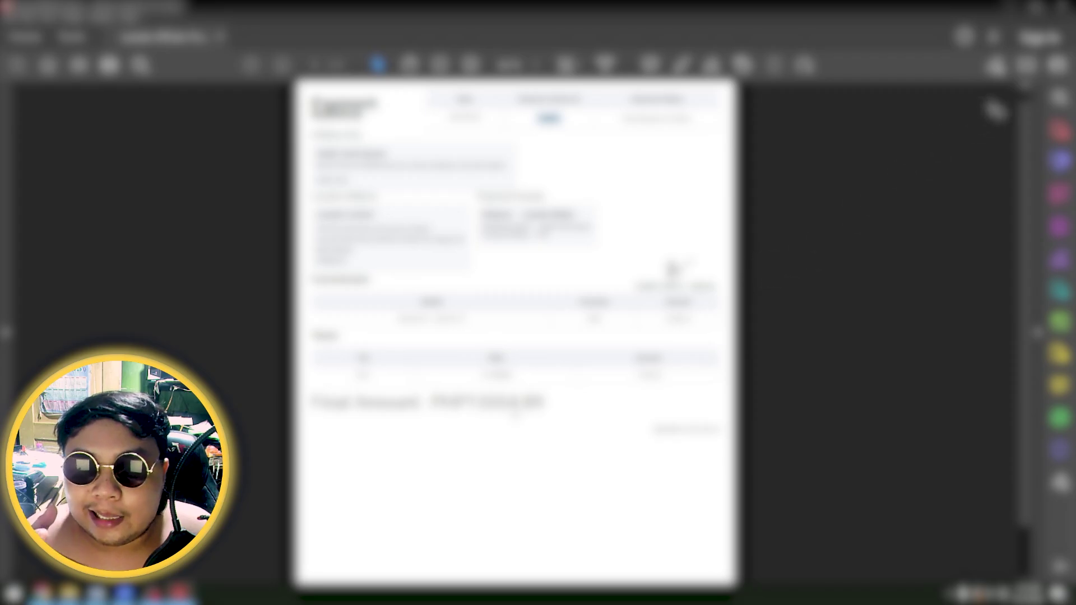
left_click(1060, 8)
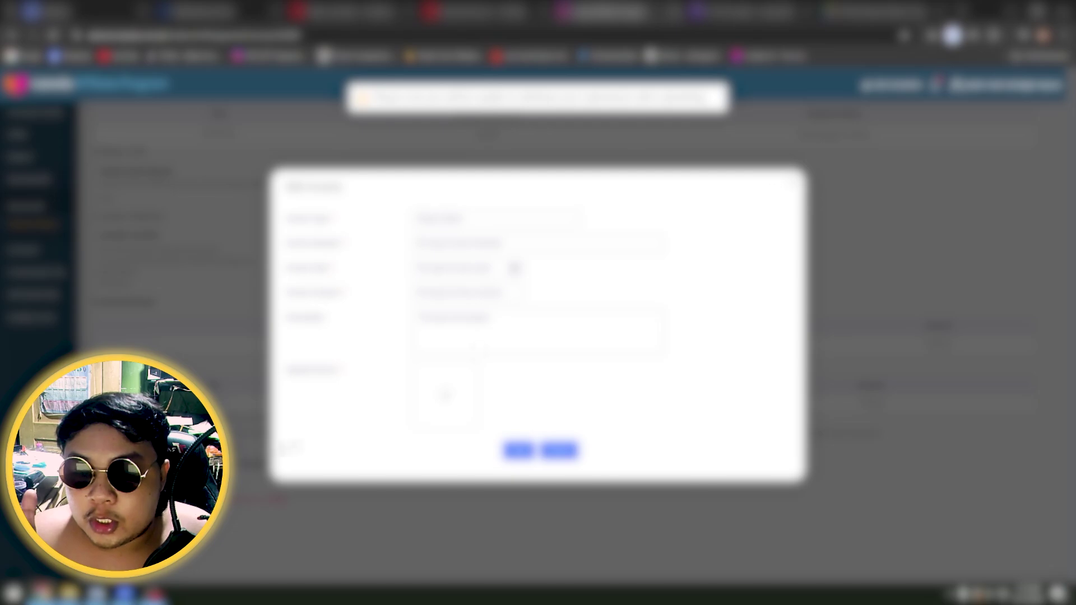
Set the invoice type to Commercial Invoice and fill in the invoice number for the rejected payment advice
left_click(427, 219)
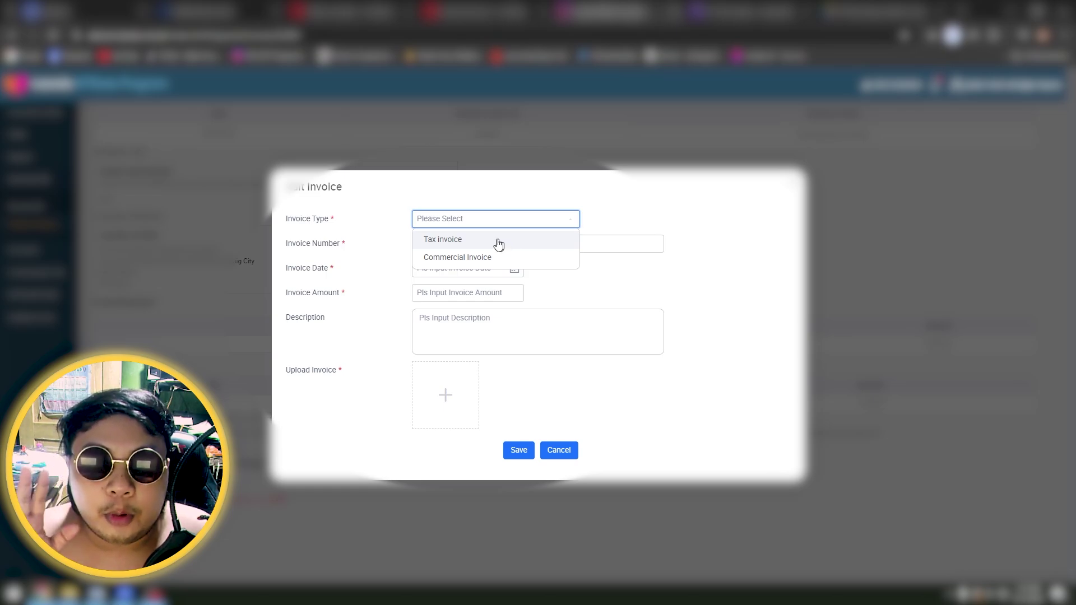
left_click(471, 262)
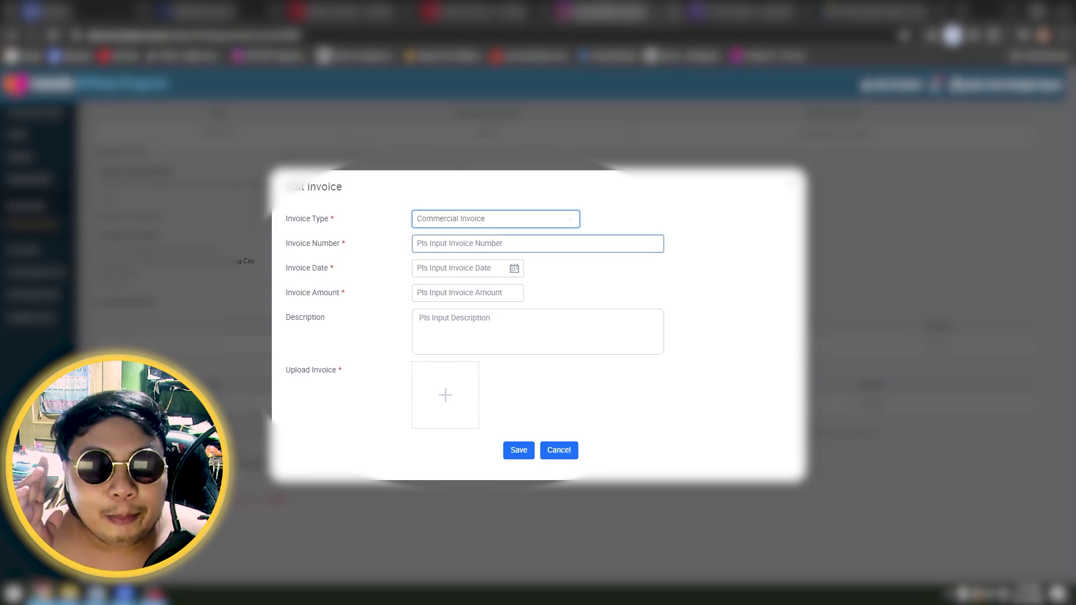
left_click(417, 243)
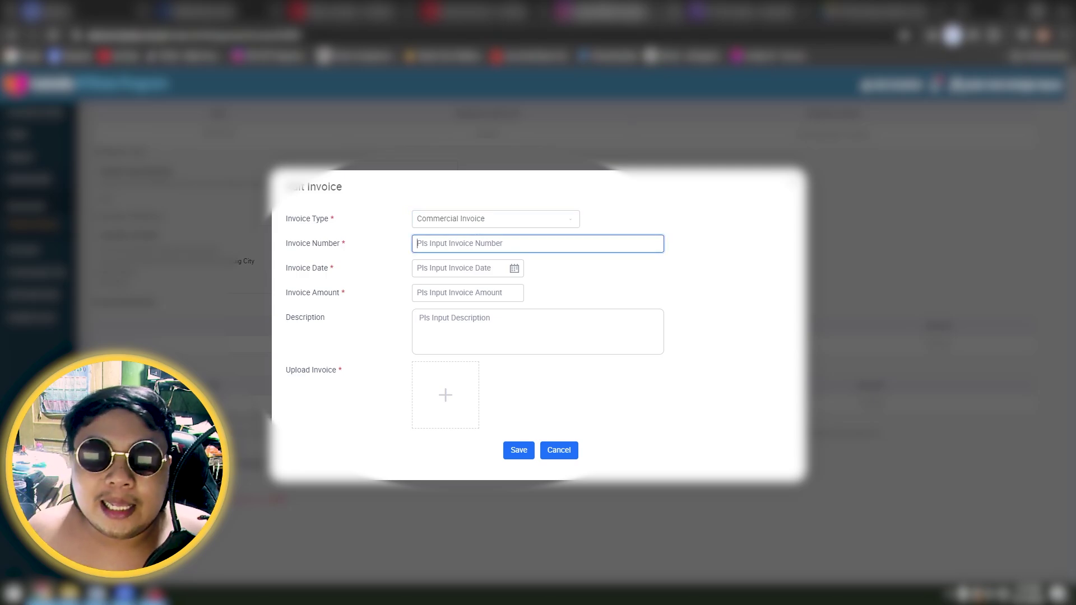
type("322081")
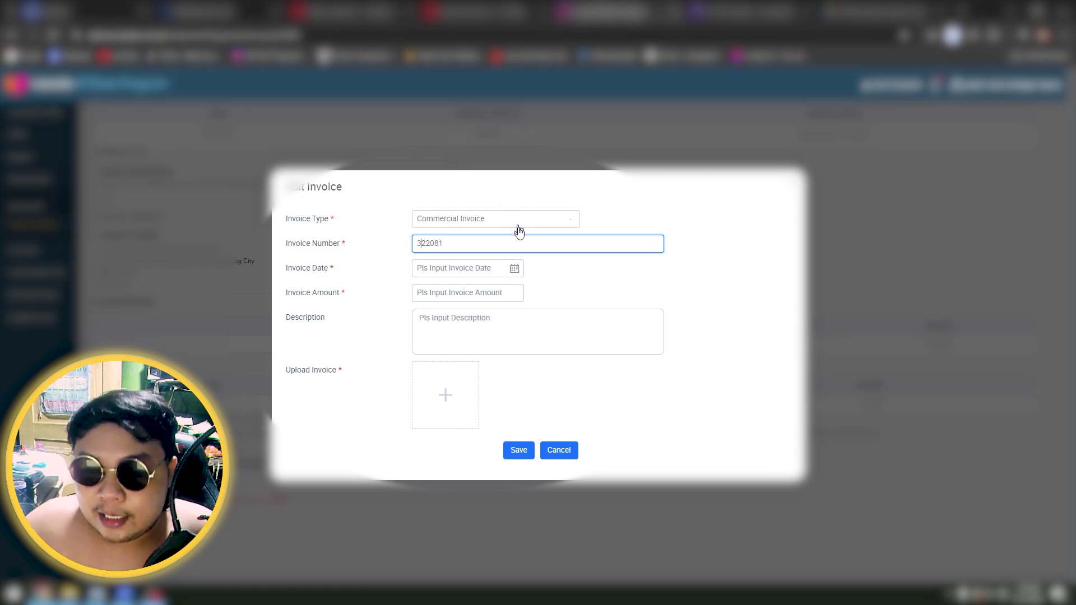
Set the invoice date to 2024/09/13 and the invoice amount to 17283.21
left_click(514, 269)
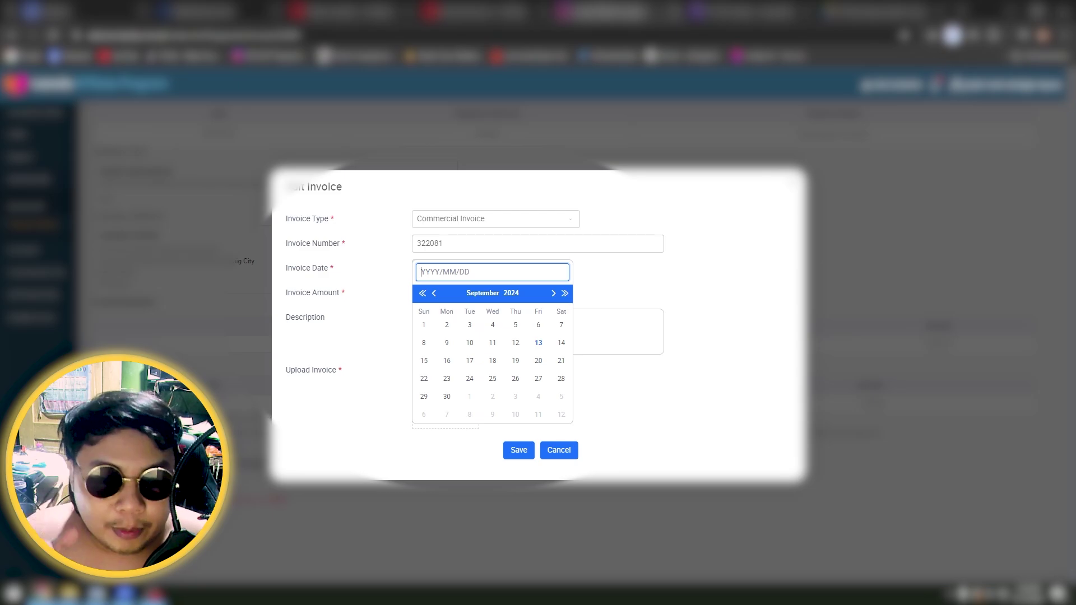
left_click(539, 342)
left_click(473, 289)
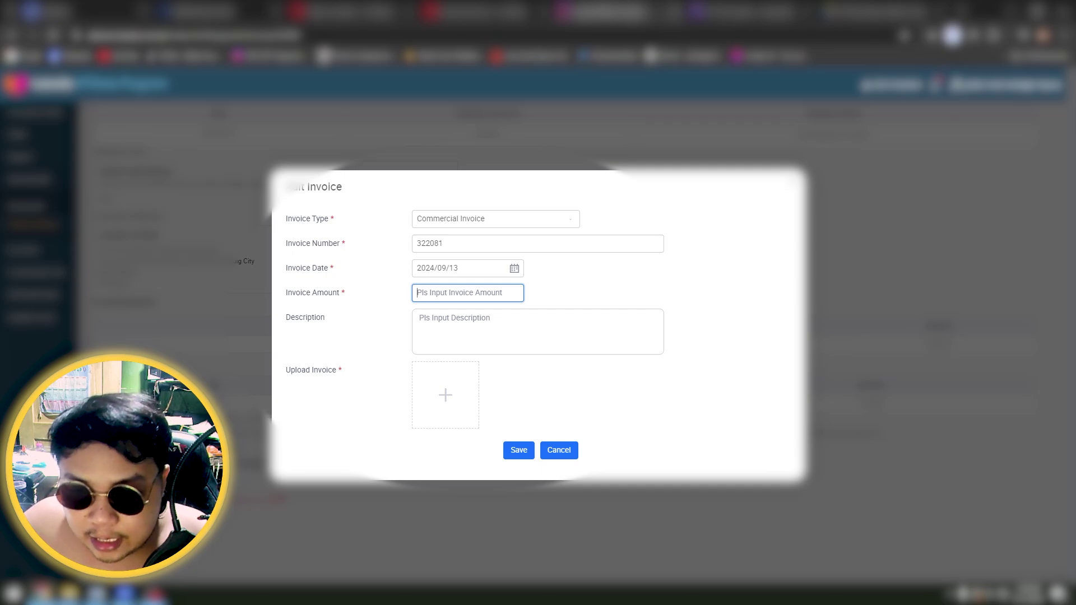
type("17")
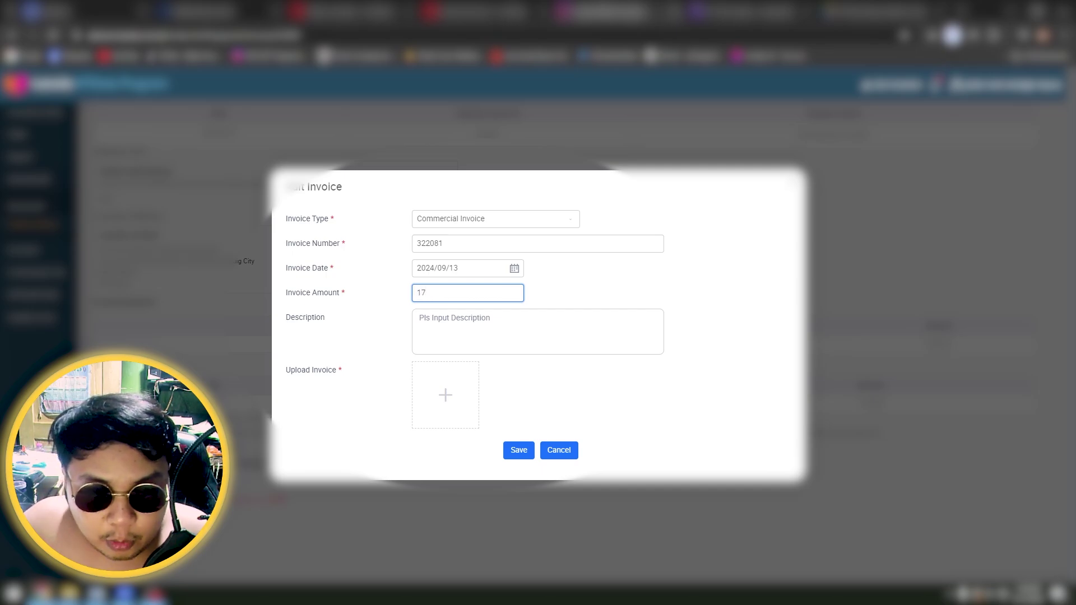
type("283.21")
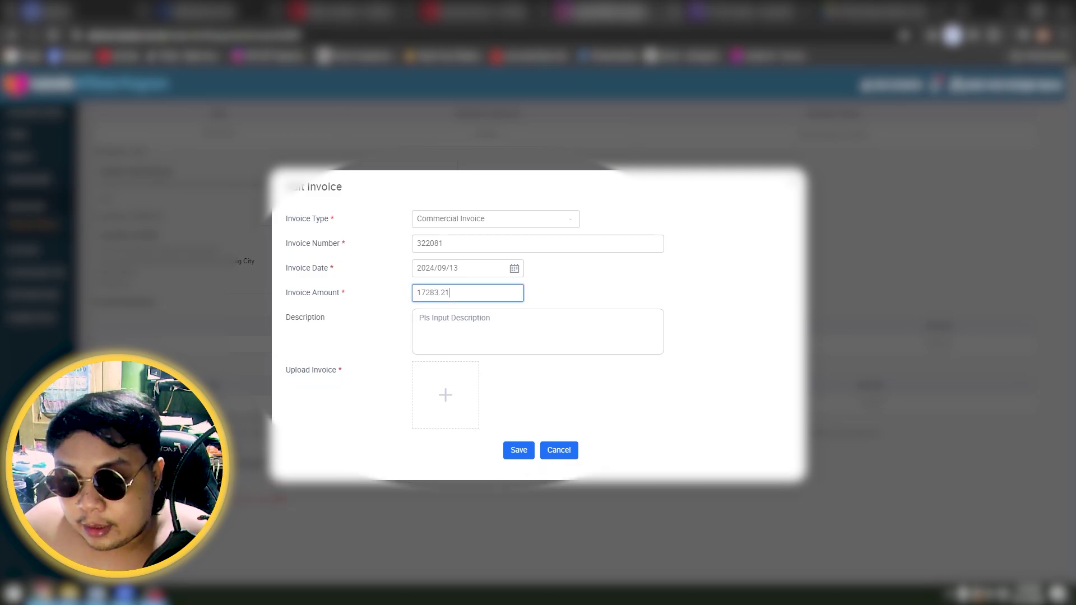
left_click(419, 318)
Upload the signed payment advice nonbir_invoice.pdf as the invoice file
left_click(450, 395)
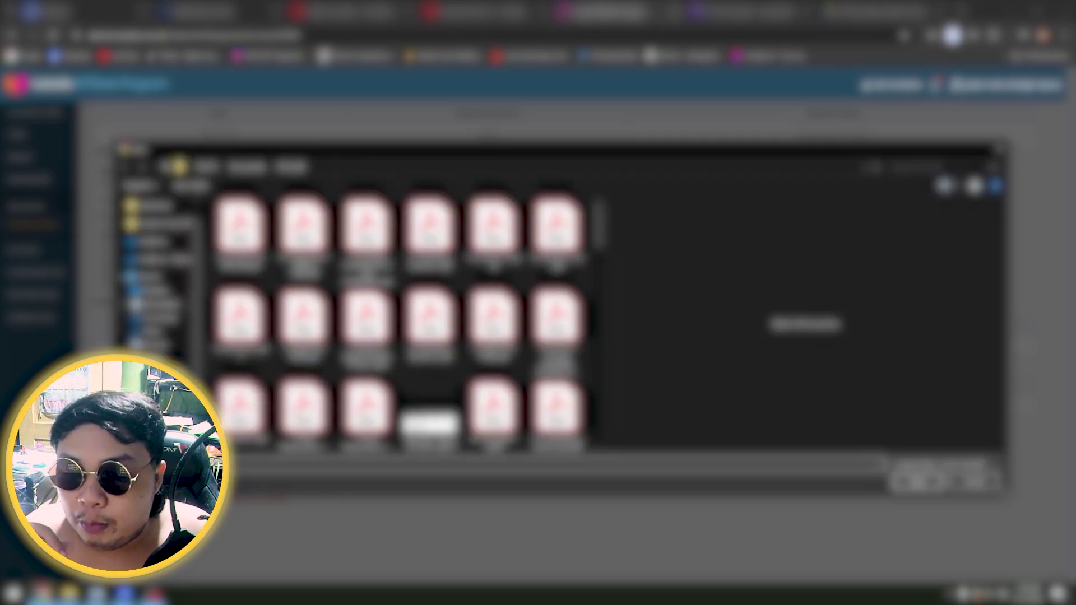
key("alt+Up")
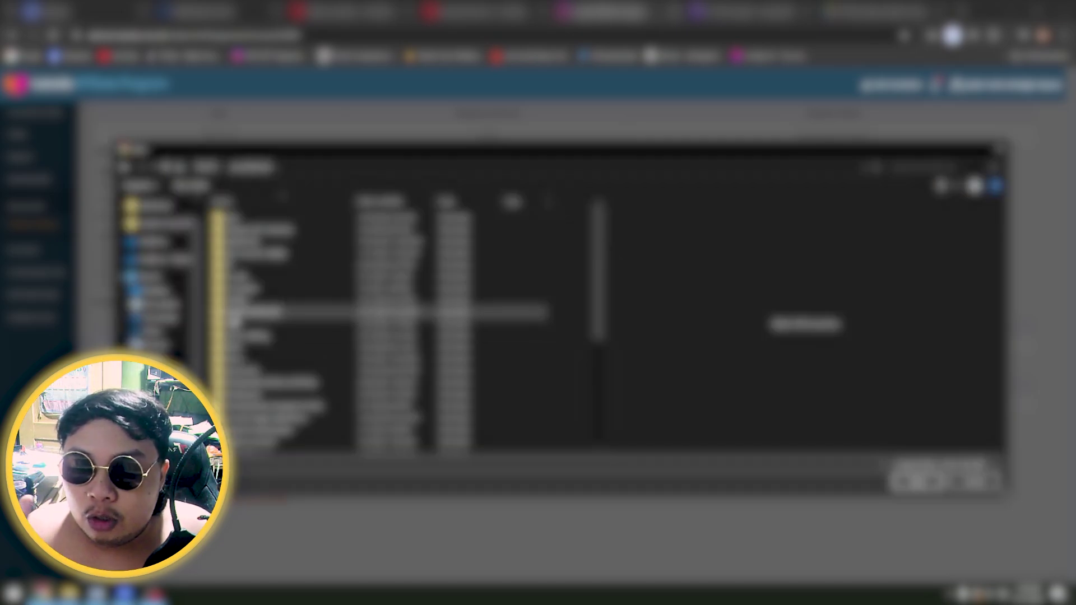
key("Up")
key("Up")
key("Return")
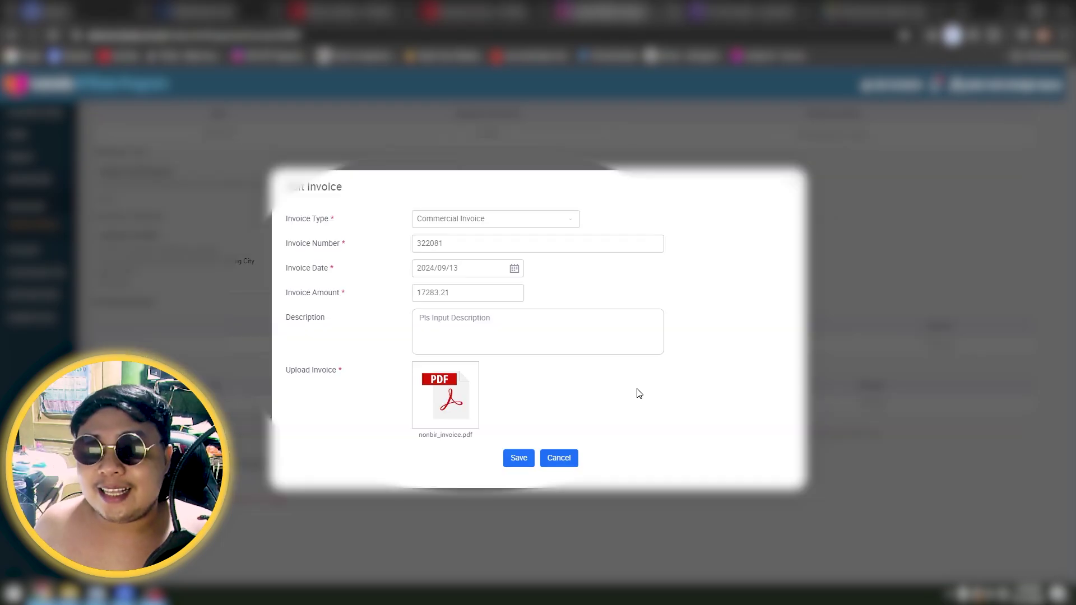
Review the completed invoice form, checking the invoice type, the optional description and the uploaded PDF
mouse_move(453, 395)
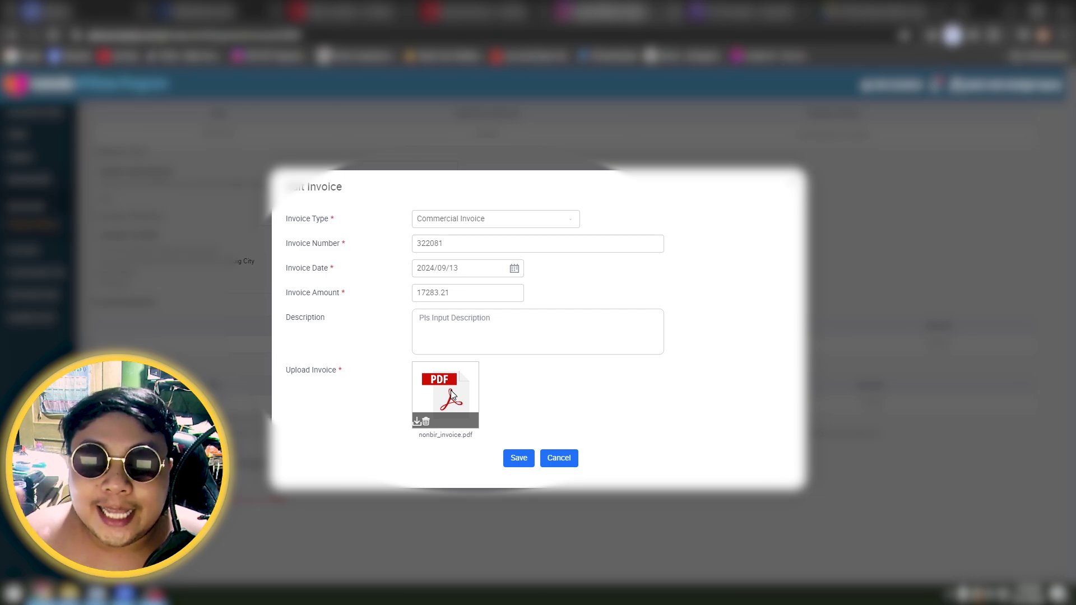
left_click(476, 337)
left_click(493, 218)
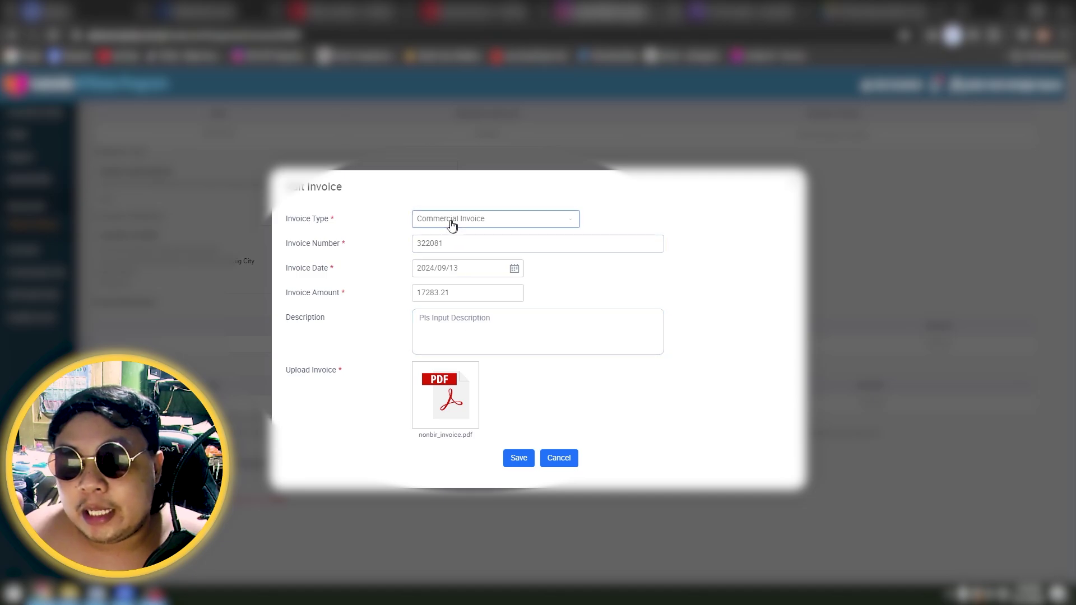
left_click(476, 325)
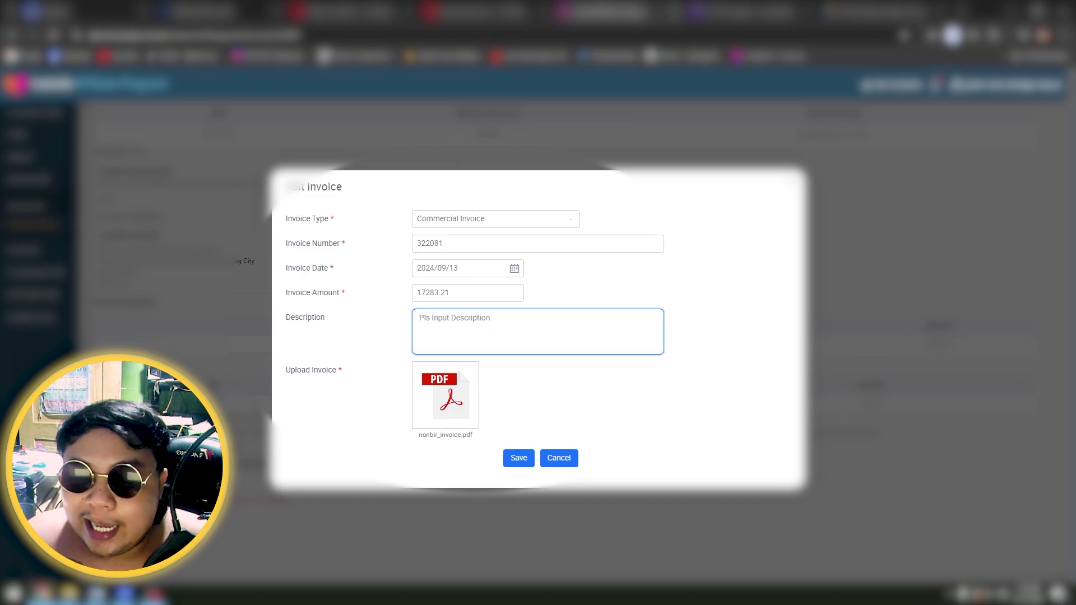
left_click_drag(286, 317, 331, 321)
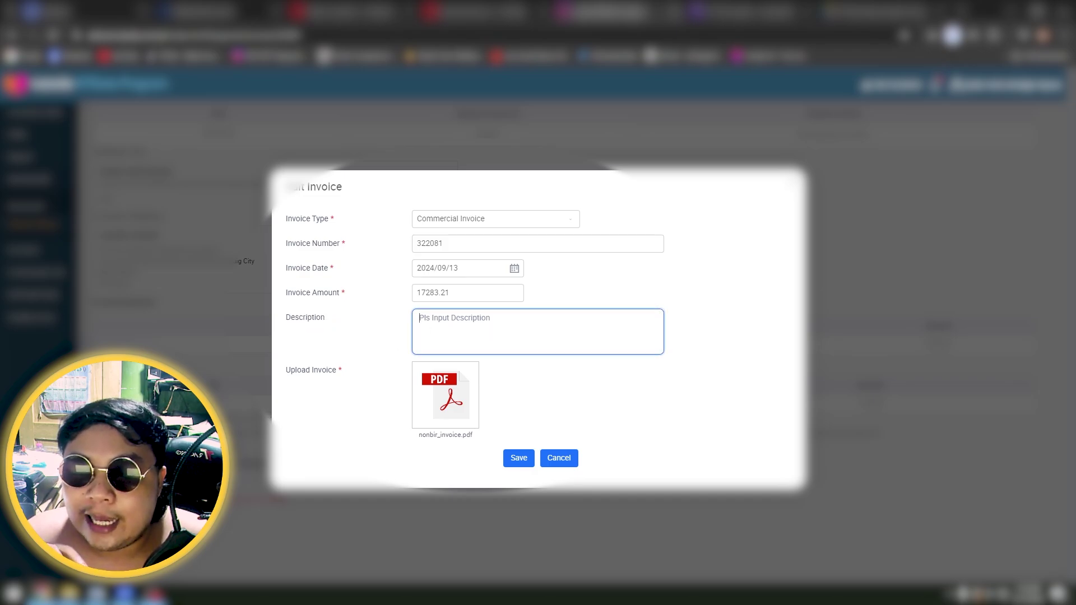
left_click(343, 297)
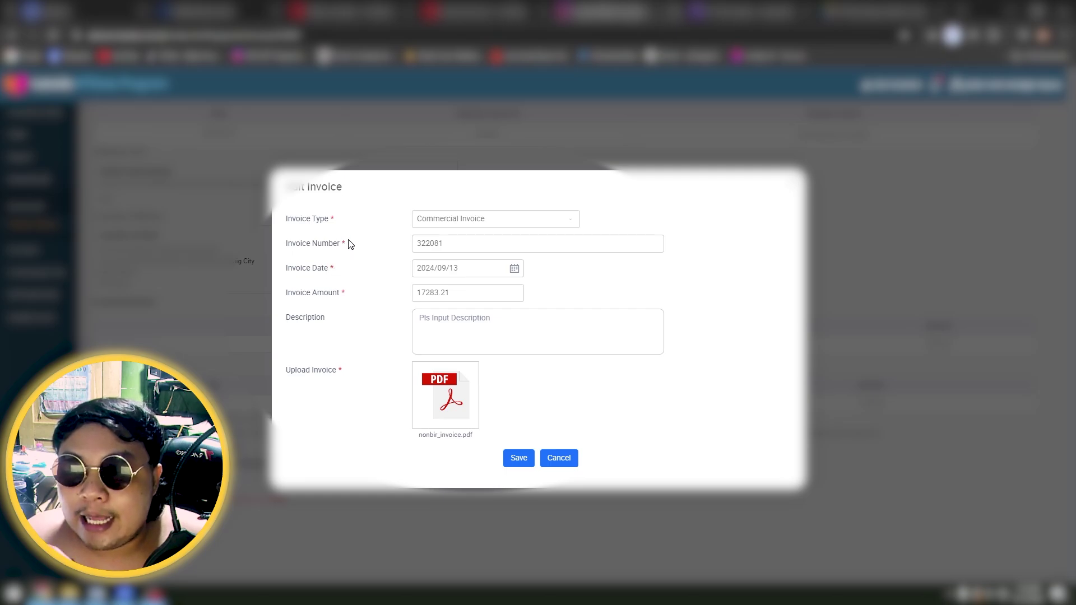
left_click(448, 328)
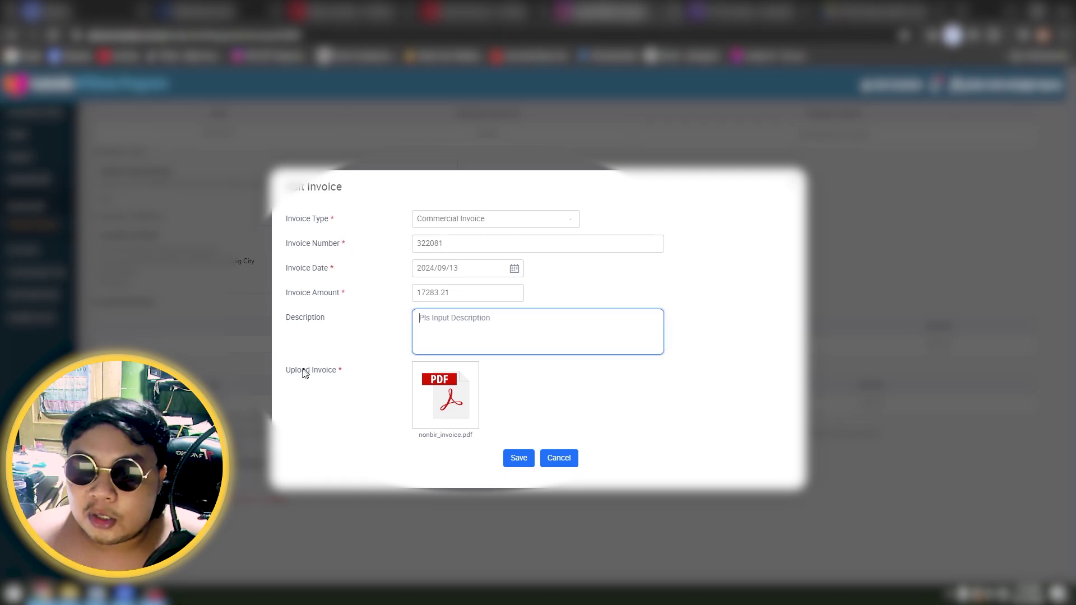
left_click_drag(295, 374, 326, 374)
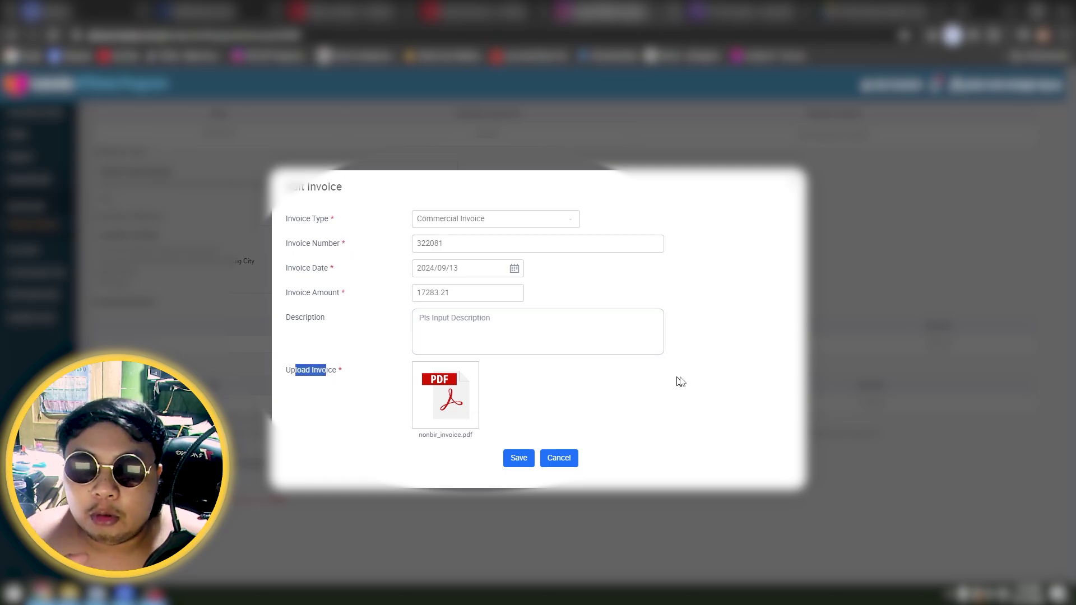
left_click(696, 378)
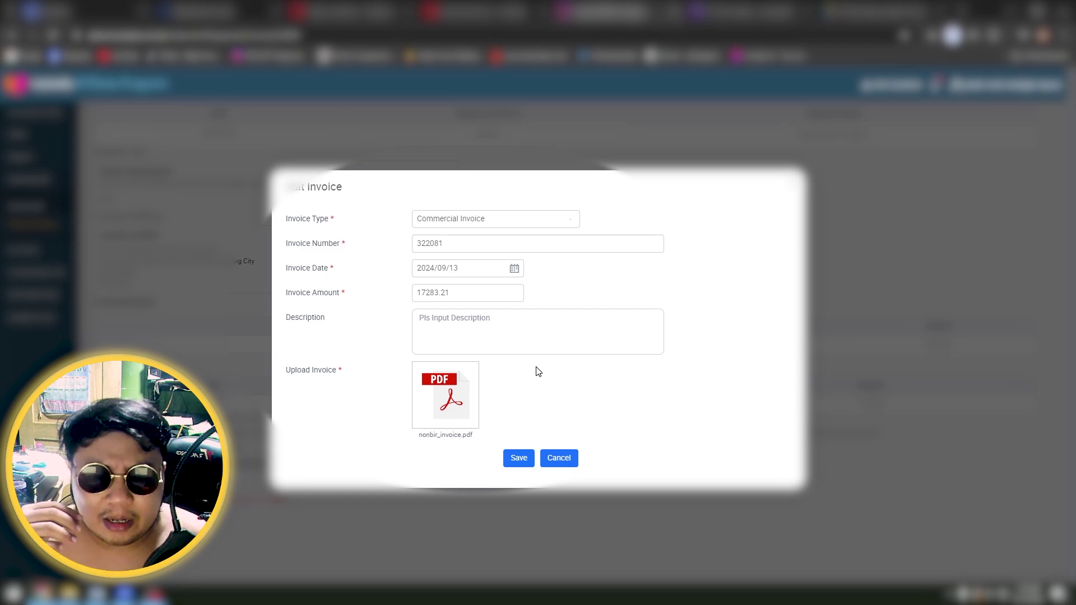
left_click(537, 342)
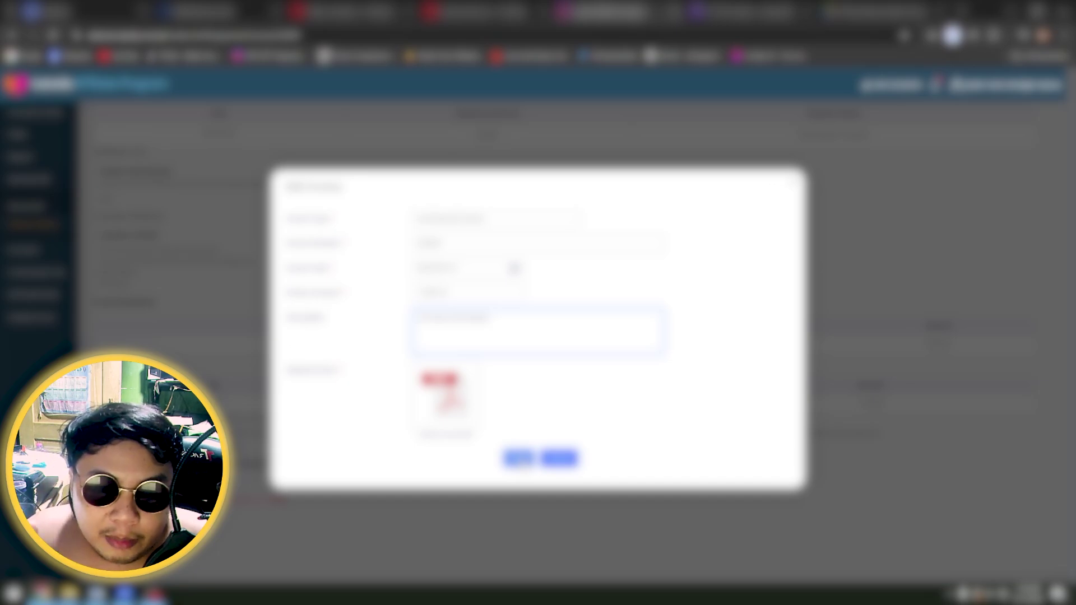
Save the invoice, close its dialog and return to the payment list to check the invoice status of the newest payment advice
left_click(519, 460)
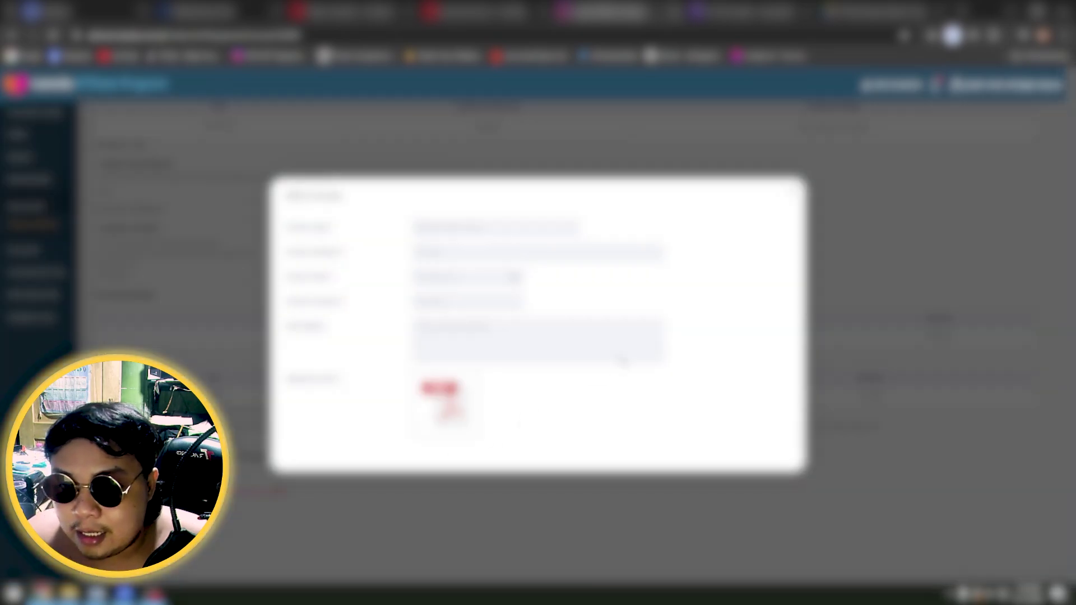
mouse_move(455, 367)
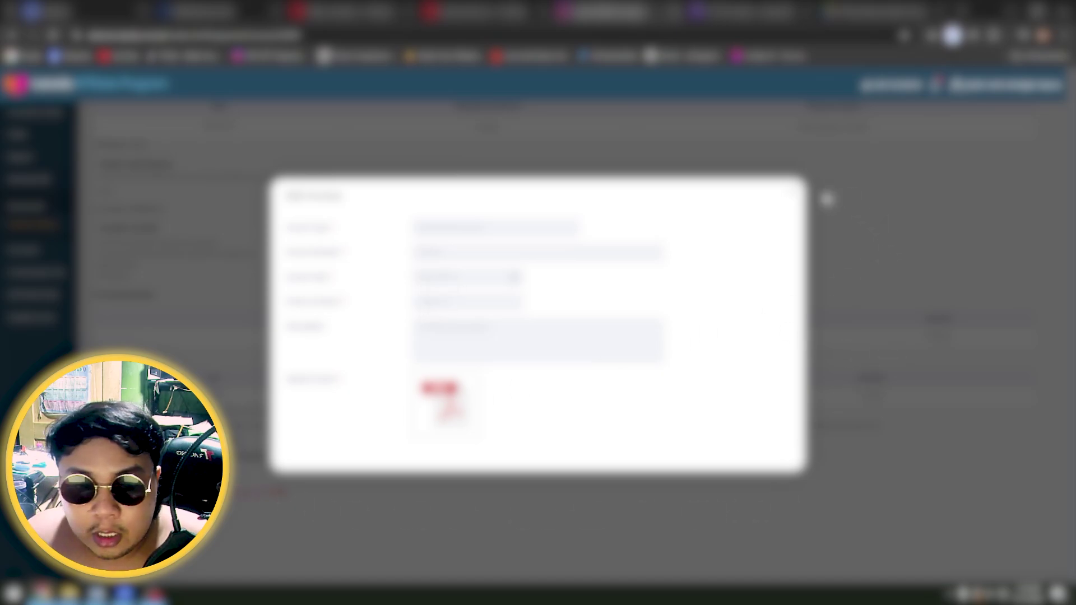
left_click(801, 196)
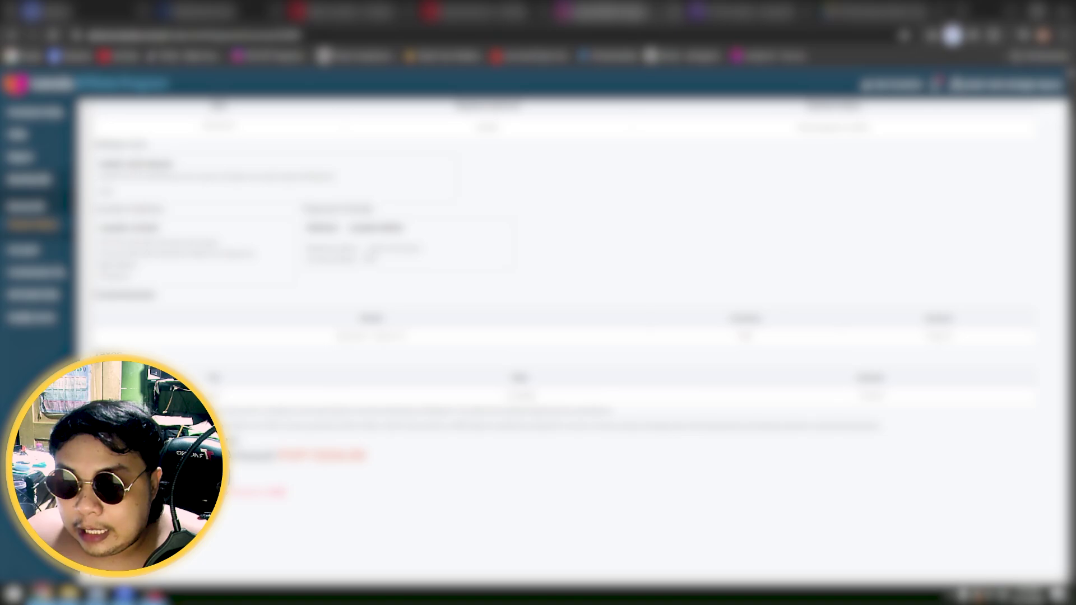
left_click(43, 225)
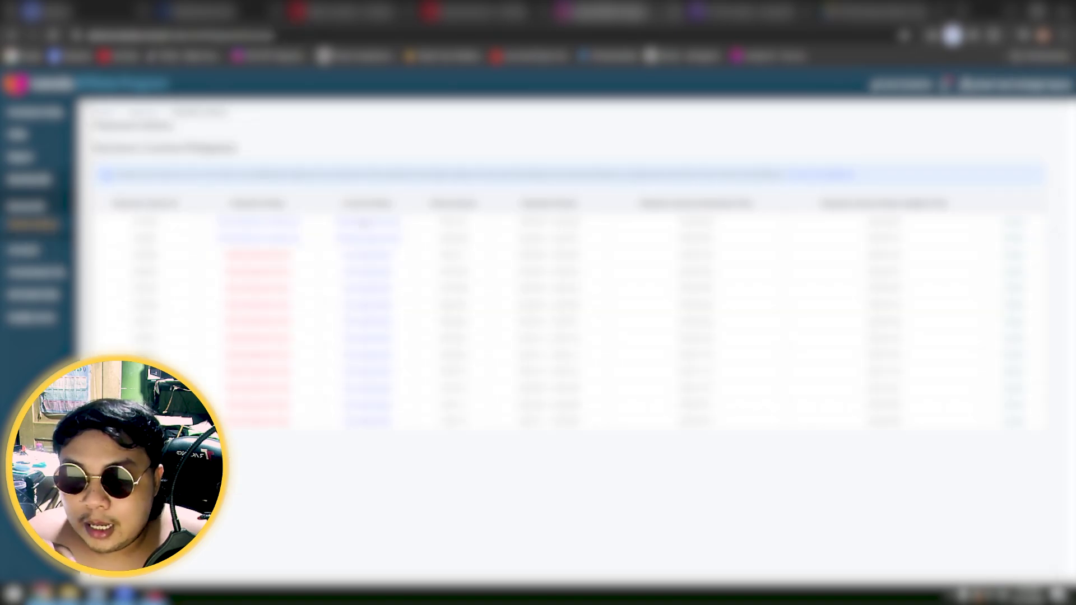
left_click_drag(339, 222, 404, 224)
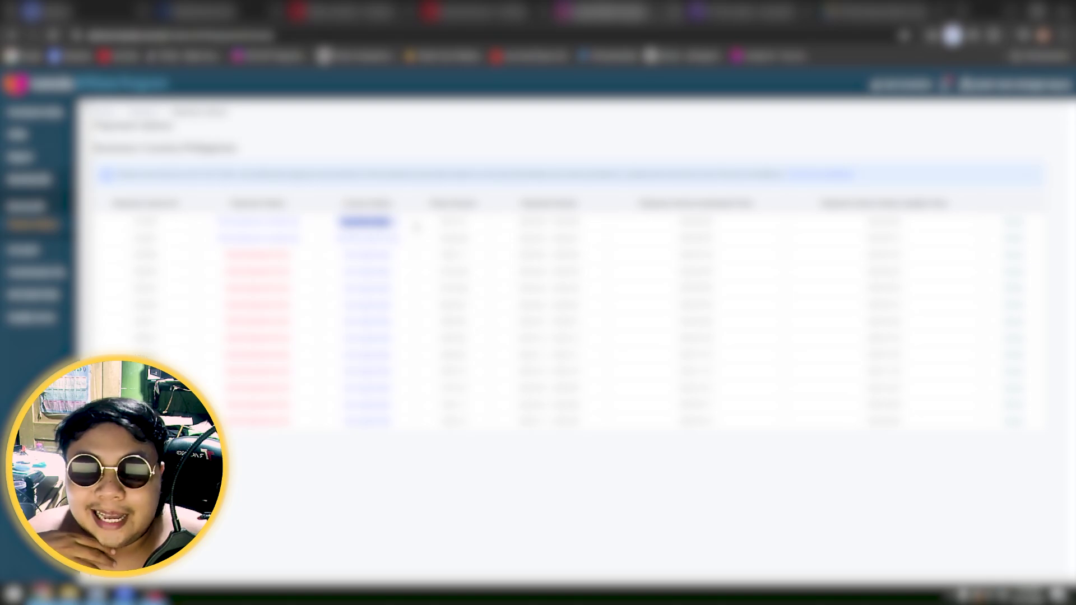
Switch to Yahoo Mail and examine the August 2024 row of the payout table in Lazada Affiliate's [IMPORTANT] e-mail
key("ctrl+Tab")
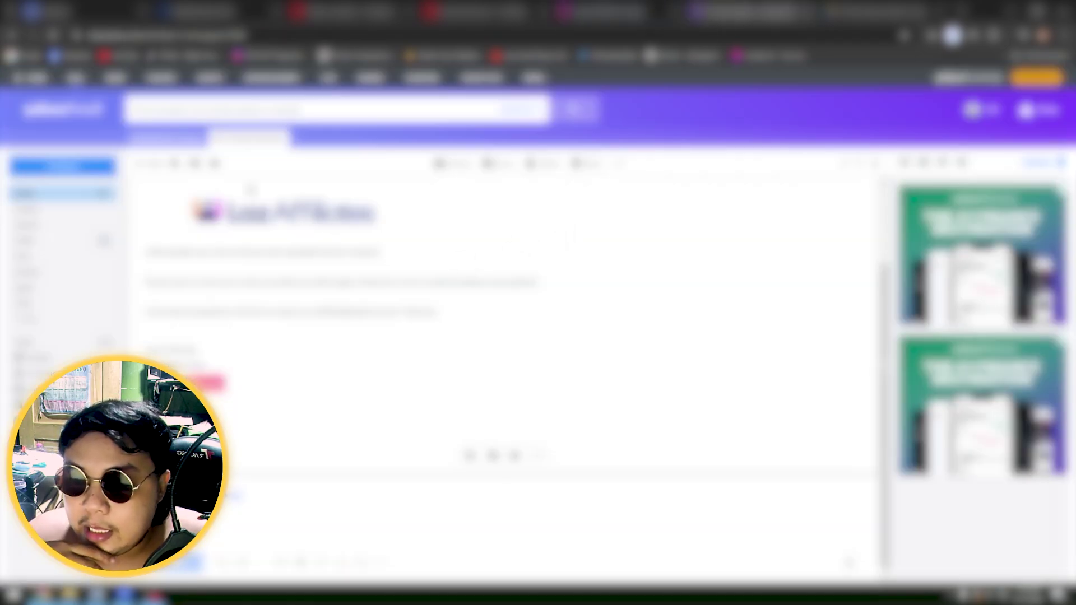
left_click(168, 137)
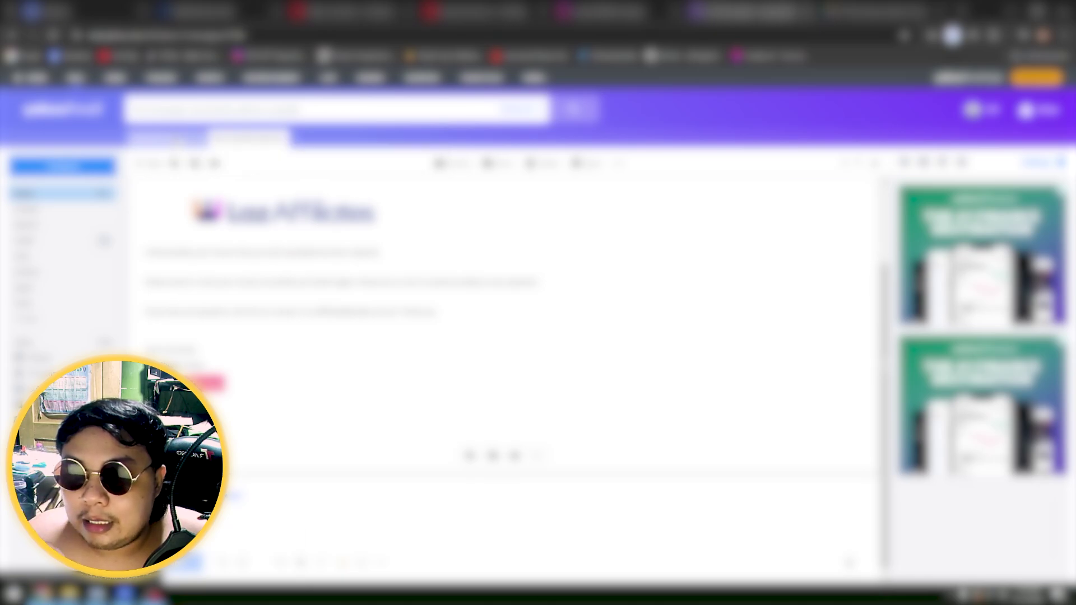
scroll(723, 363, "down", 2)
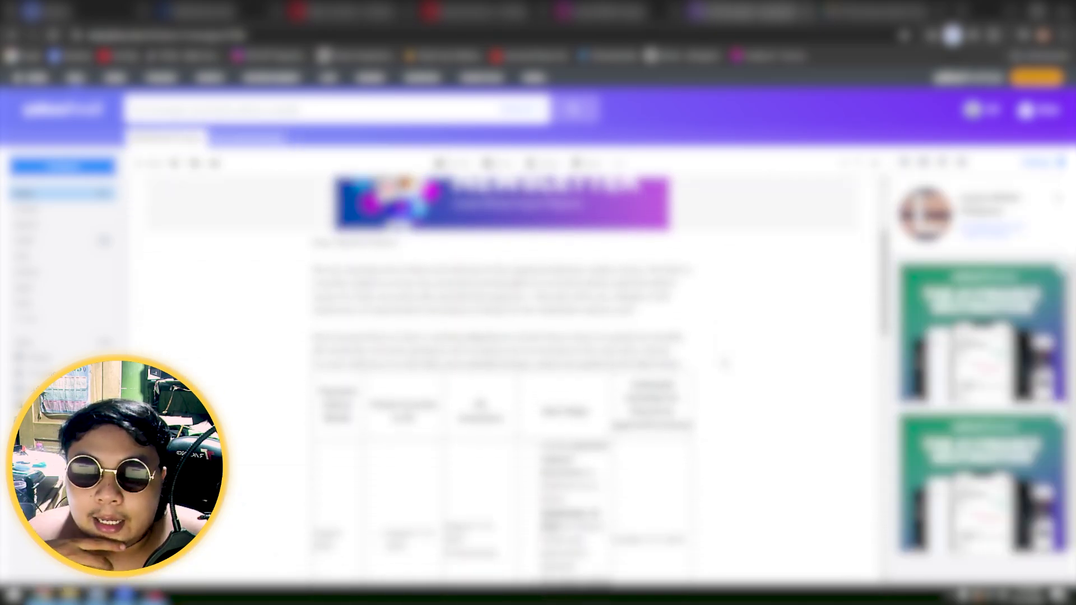
scroll(723, 363, "down", 3)
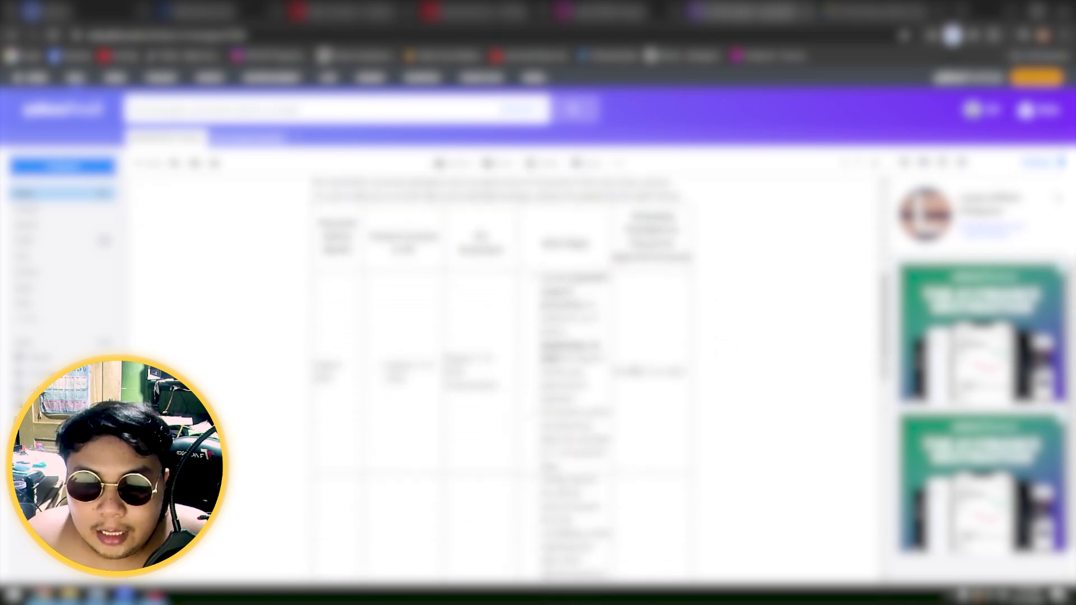
scroll(499, 381, "down", 2)
scroll(499, 381, "up", 2)
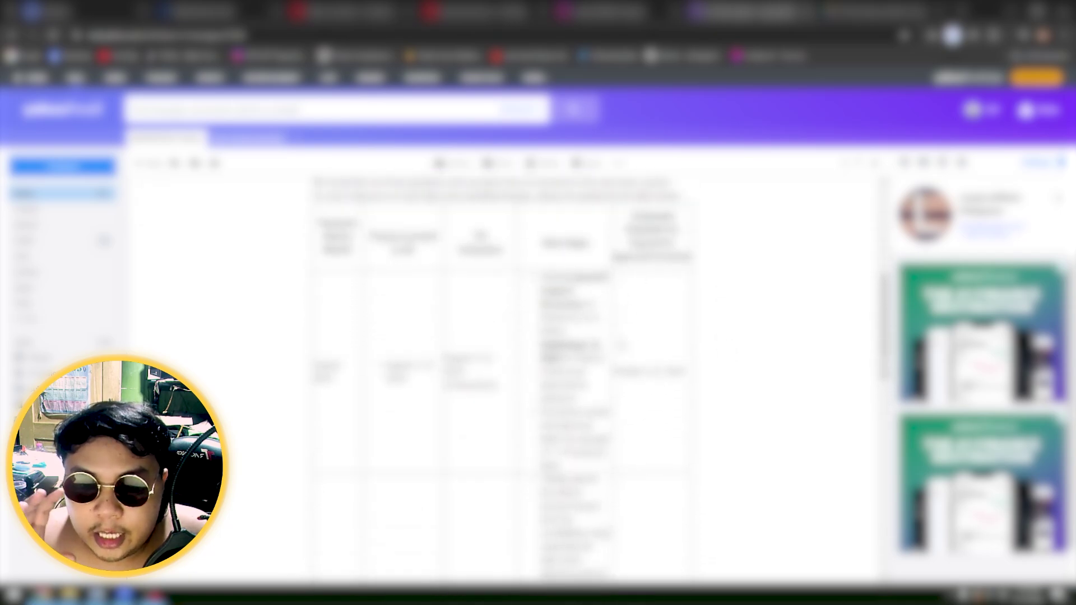
scroll(499, 381, "down", 2)
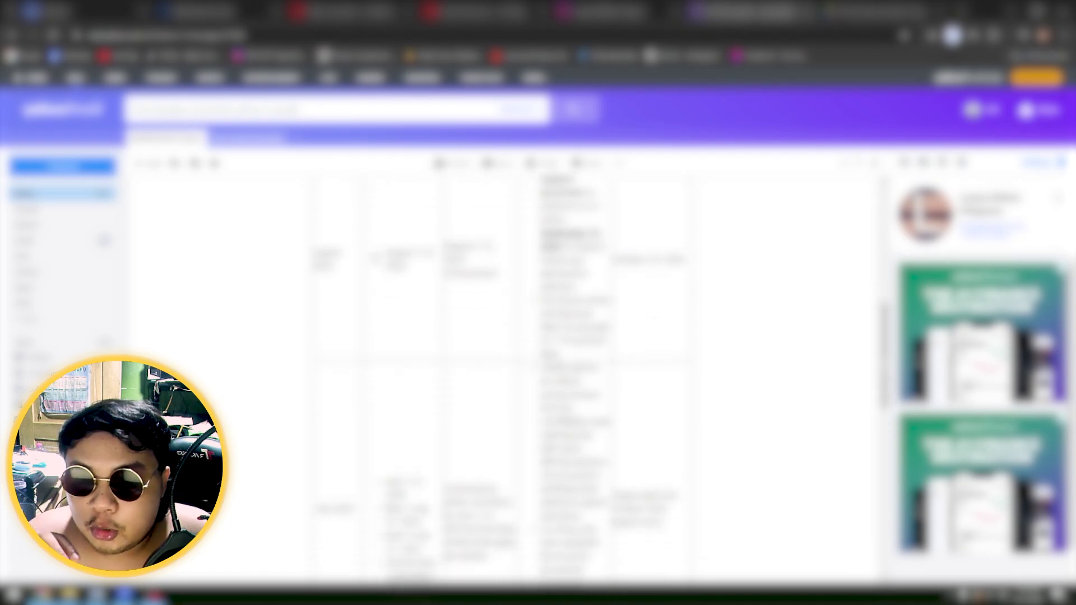
scroll(499, 381, "up", 2)
Examine the July 2024 row of the e-mail's payout table, covering the combined month periods and the estimated payout schedule
left_click_drag(386, 359, 406, 378)
scroll(499, 381, "down", 3)
scroll(392, 309, "down", 2)
left_click_drag(387, 309, 437, 442)
left_click_drag(672, 364, 619, 326)
left_click(621, 326)
left_click_drag(673, 362, 612, 327)
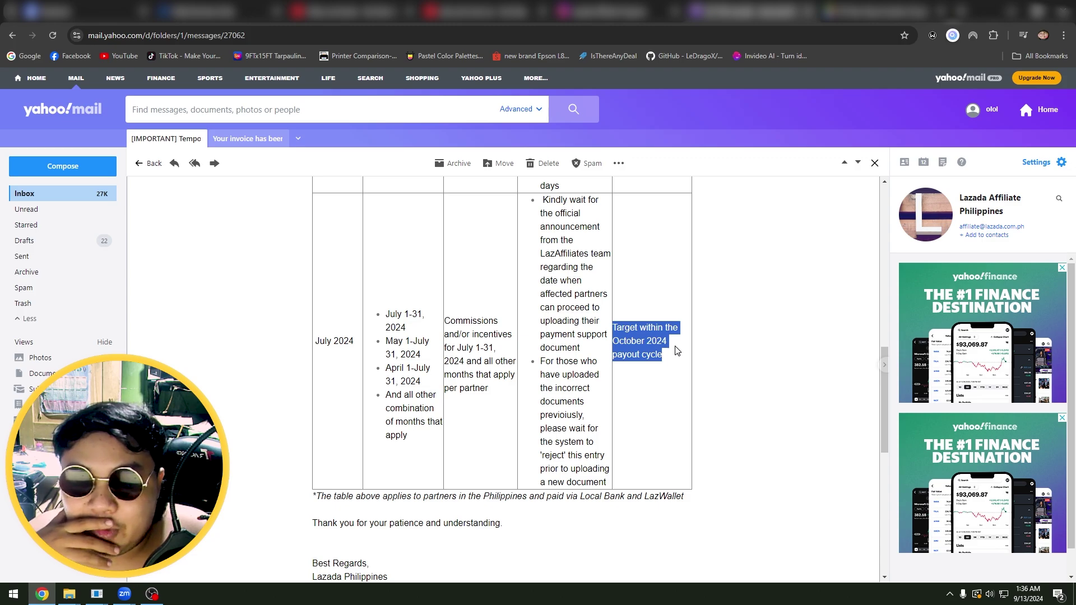
scroll(677, 350, "up", 3)
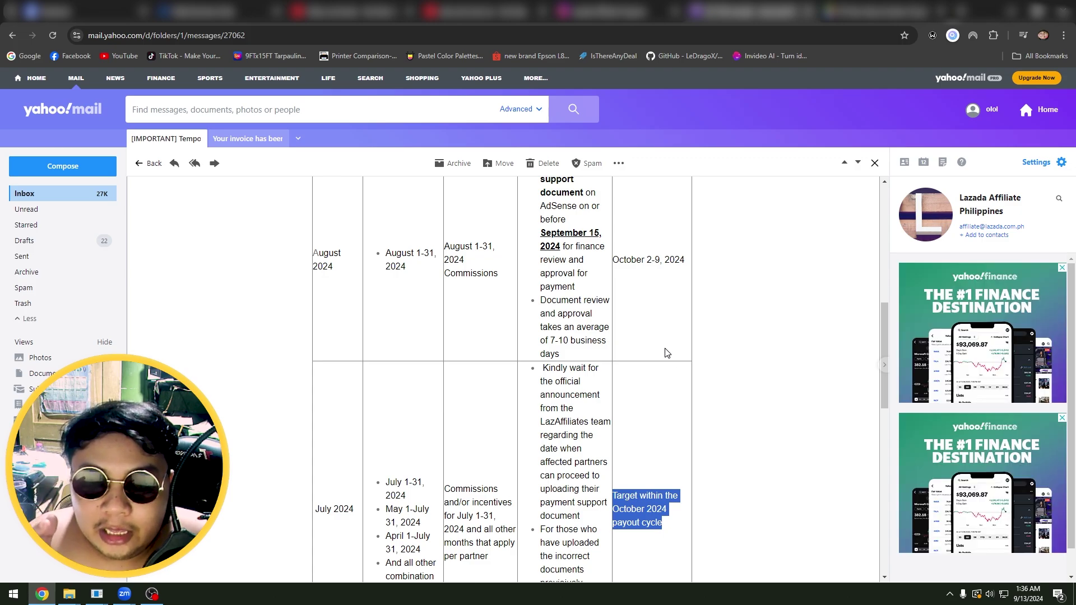
Switch to the PH New Payout System (1).pdf guide in Google Drive and look up the Upload Invoice instructions
left_click(877, 11)
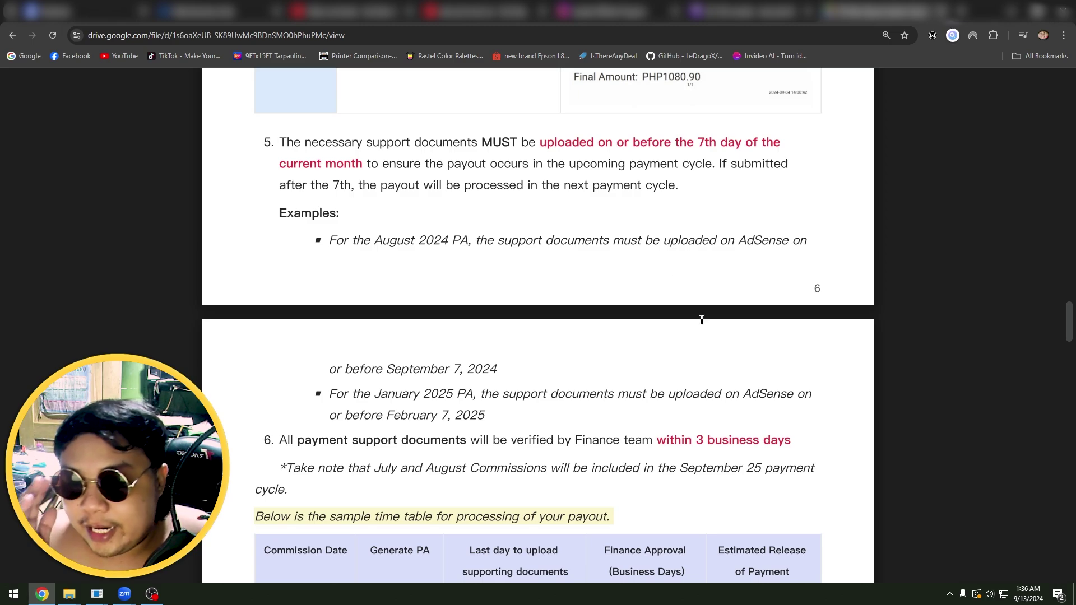
scroll(707, 323, "up", 7)
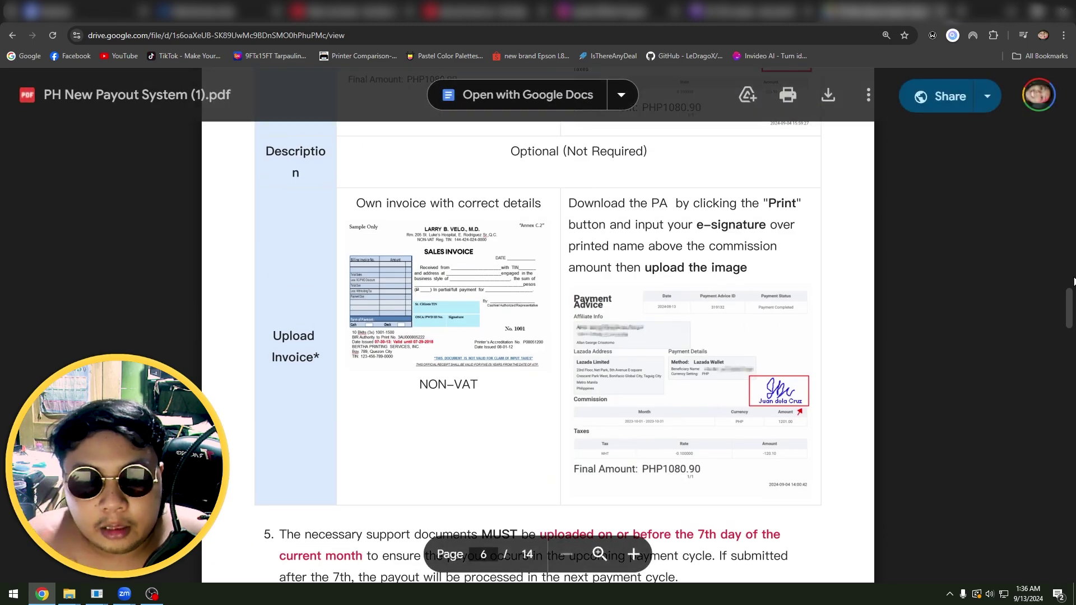